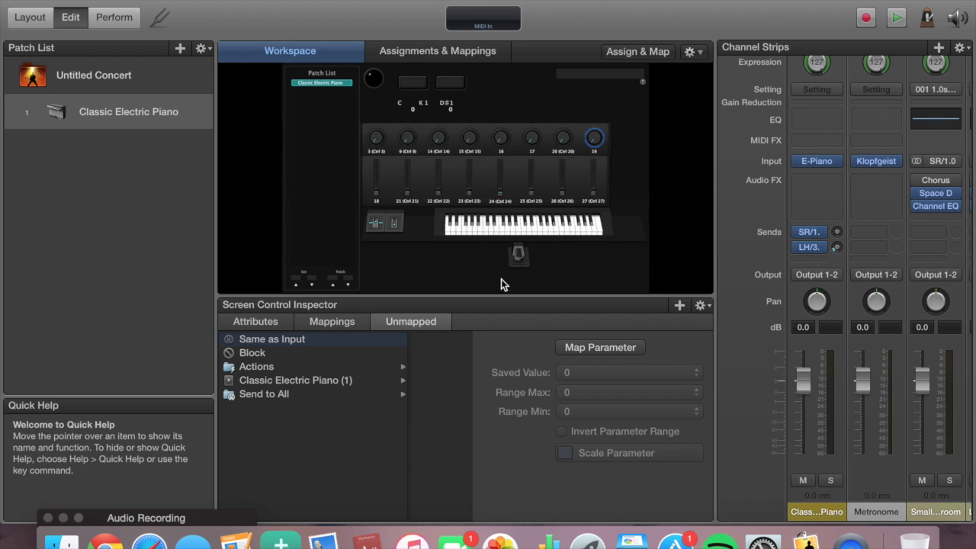
# Step: Return from the layout view to editing and delete the Classic Electric Piano patch from the concert
pyautogui.click(26, 17)
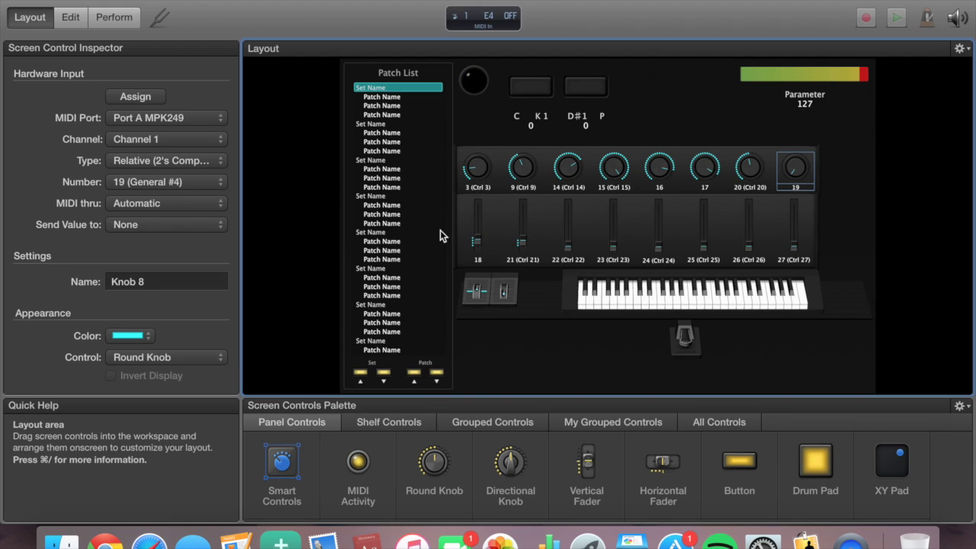
pyautogui.click(68, 21)
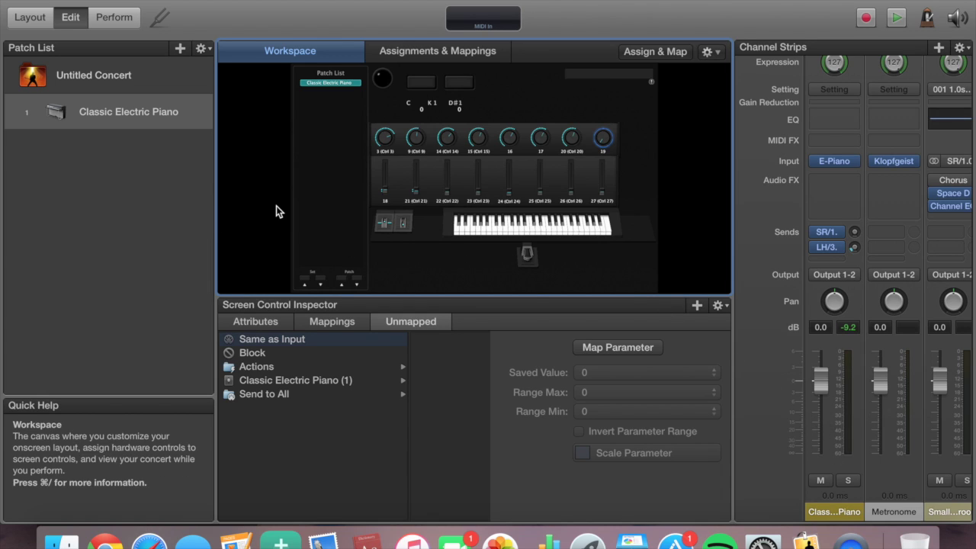
pyautogui.click(148, 126)
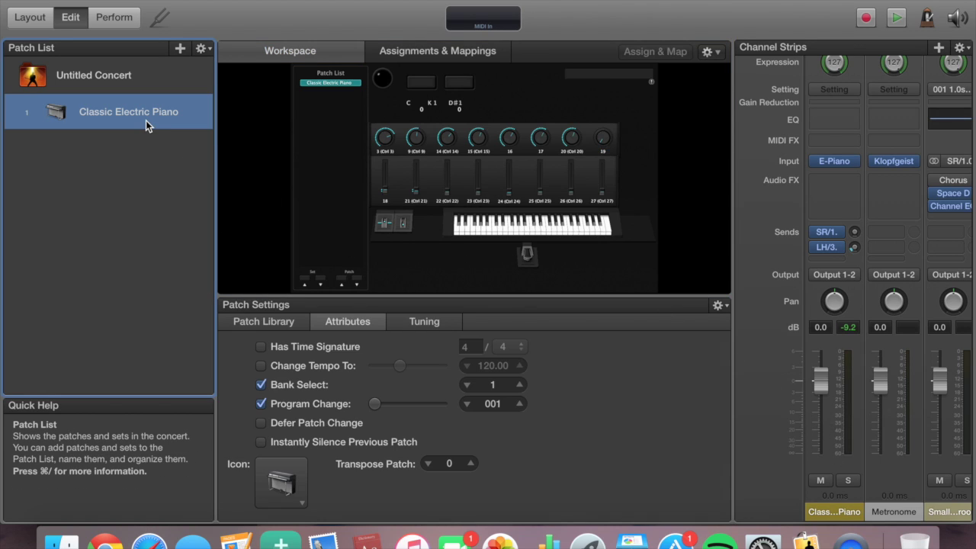
pyautogui.press('Delete')
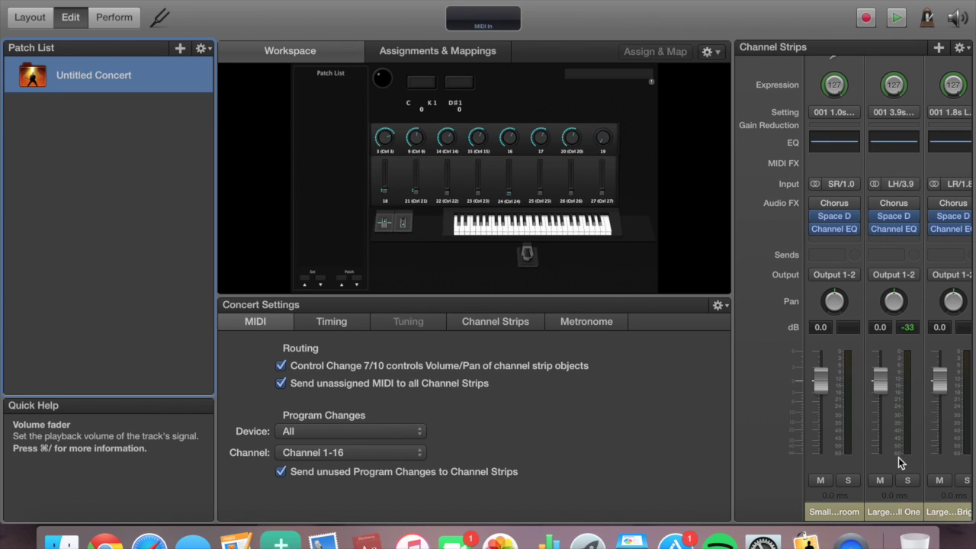
# Step: Examine the concert's channel strips, the small room aux strip's library settings and the concert settings
pyautogui.hscroll(2, 898, 457)
pyautogui.hscroll(-2, 898, 458)
pyautogui.click(797, 492)
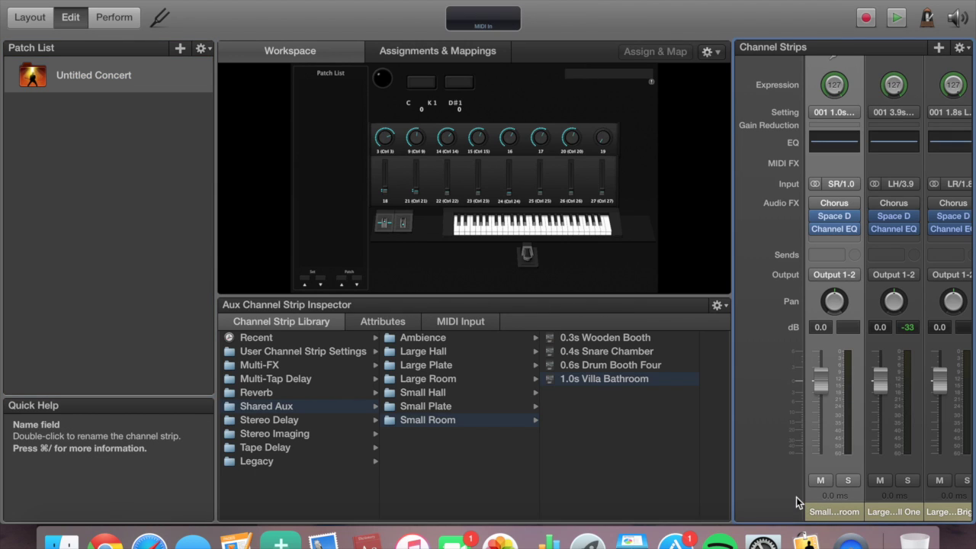
pyautogui.click(648, 480)
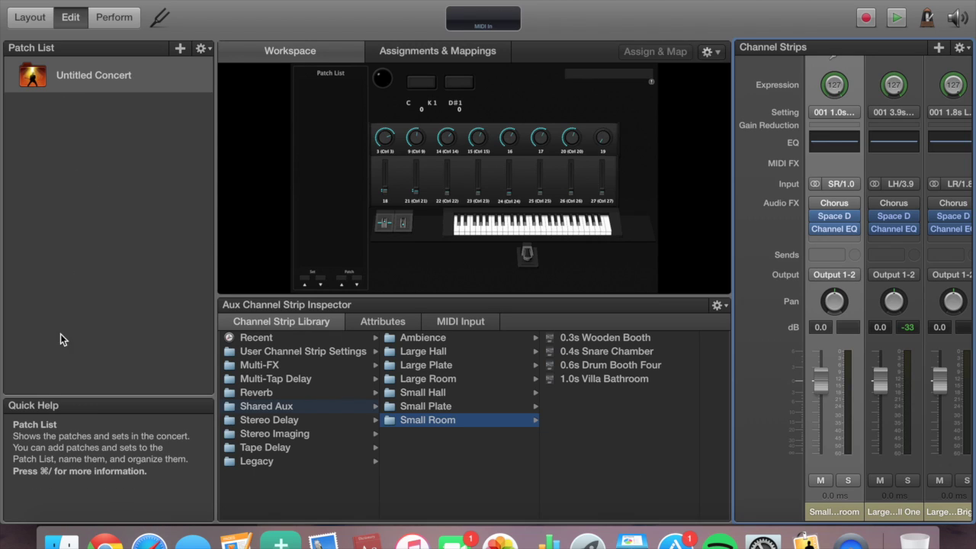
pyautogui.click(102, 72)
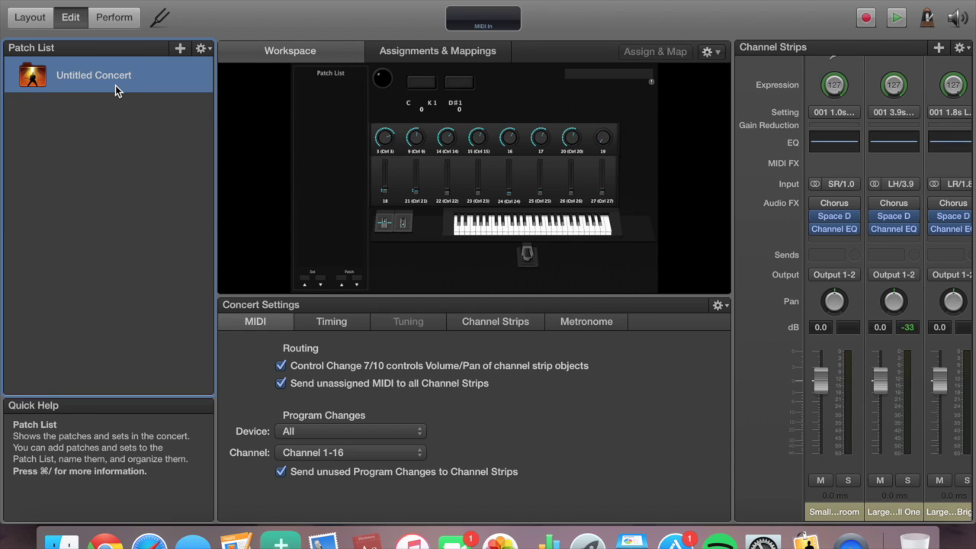
pyautogui.click(200, 49)
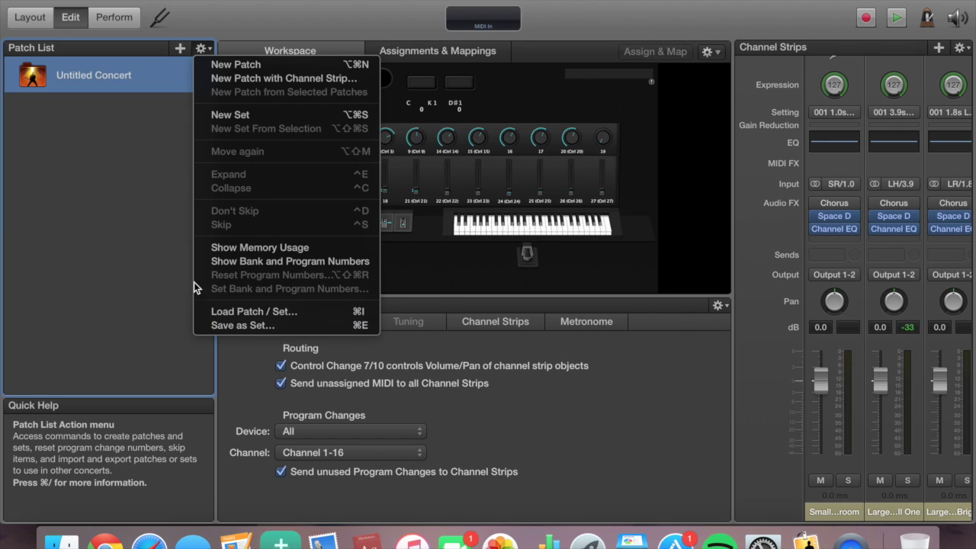
pyautogui.click(160, 261)
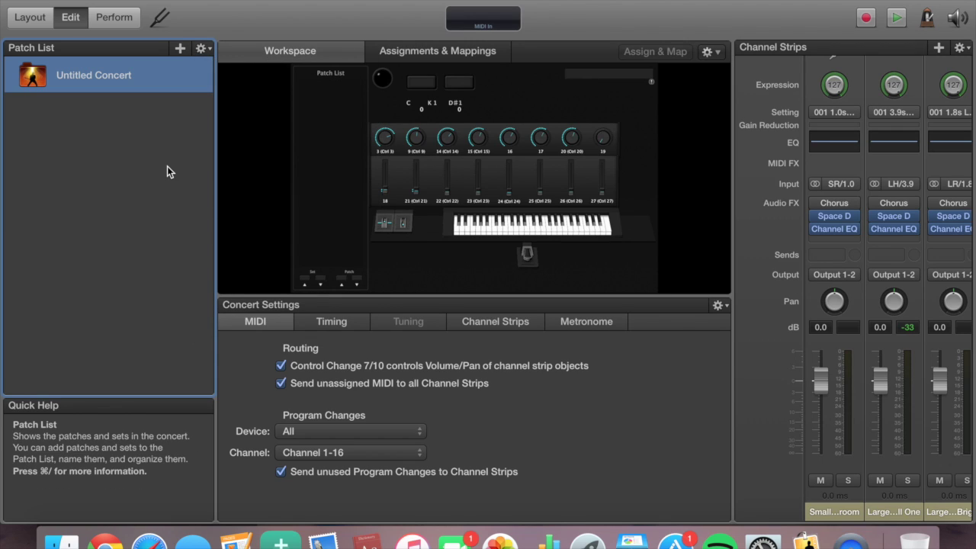
pyautogui.click(202, 49)
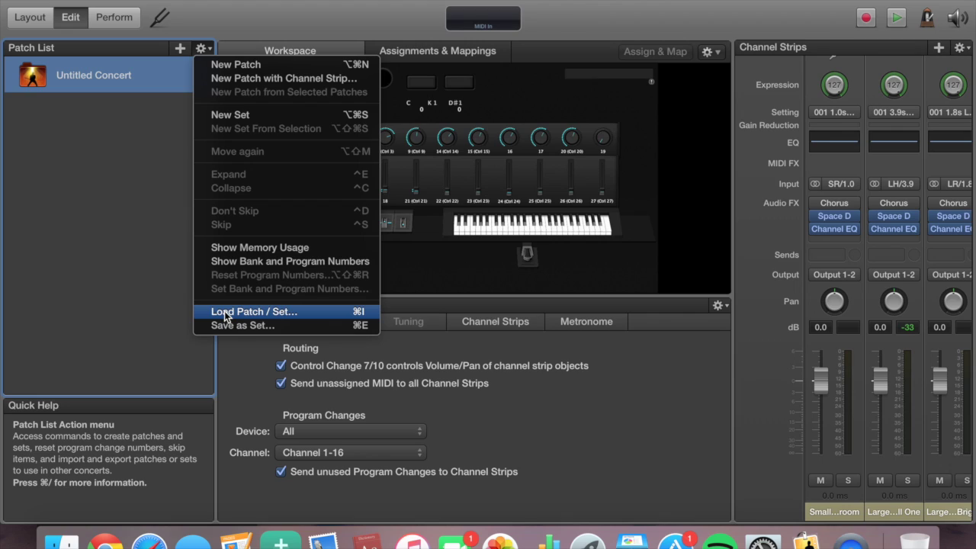
pyautogui.click(193, 116)
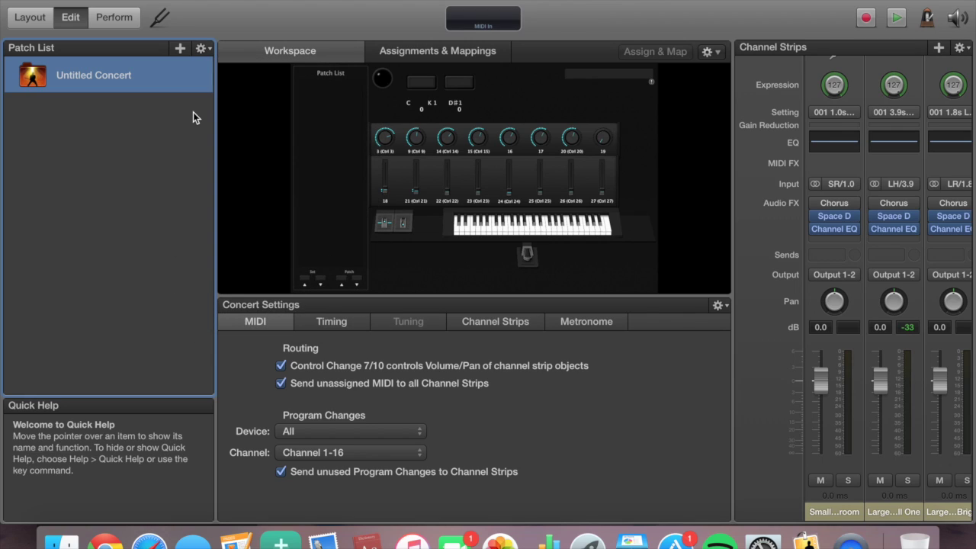
# Step: Add a new patch to the concert and name it Default Sounds
pyautogui.click(180, 50)
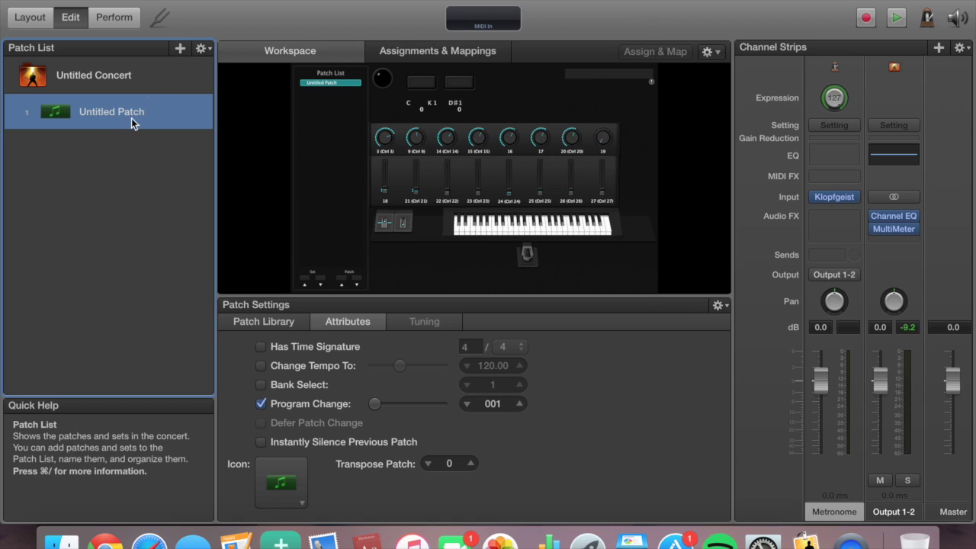
pyautogui.doubleClick(98, 114)
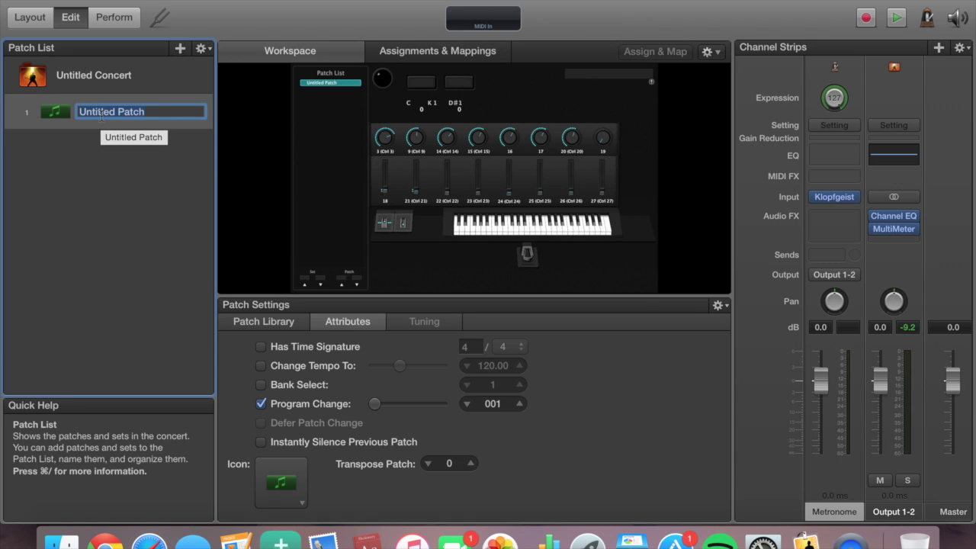
pyautogui.write('Default')
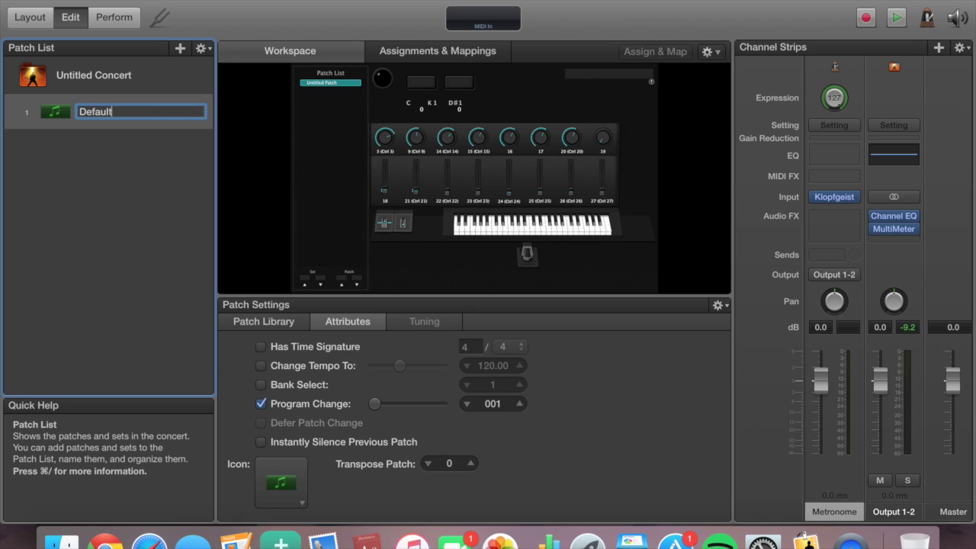
pyautogui.write(' Sounds')
pyautogui.press('Return')
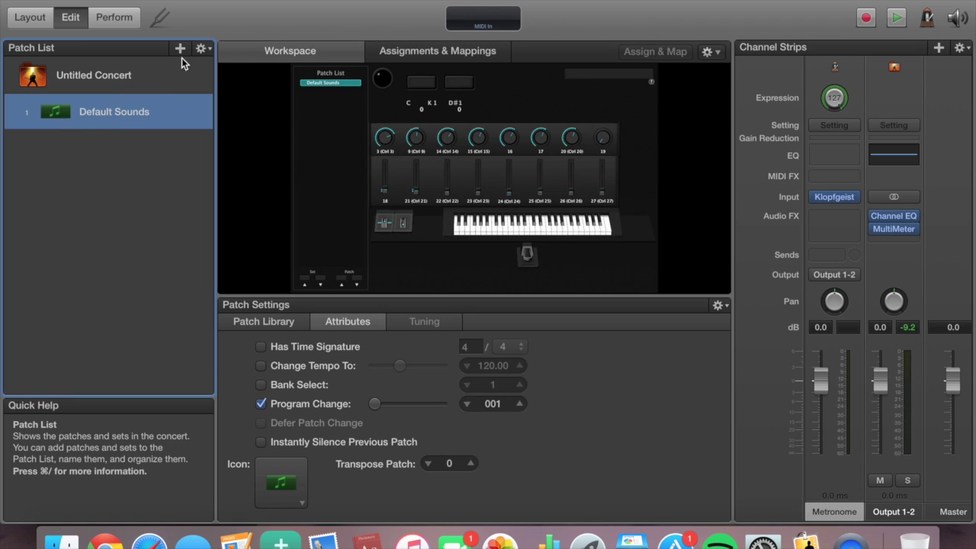
# Step: Create a new set in the patch list and move the Default Sounds patch into it
pyautogui.click(201, 49)
pyautogui.click(223, 114)
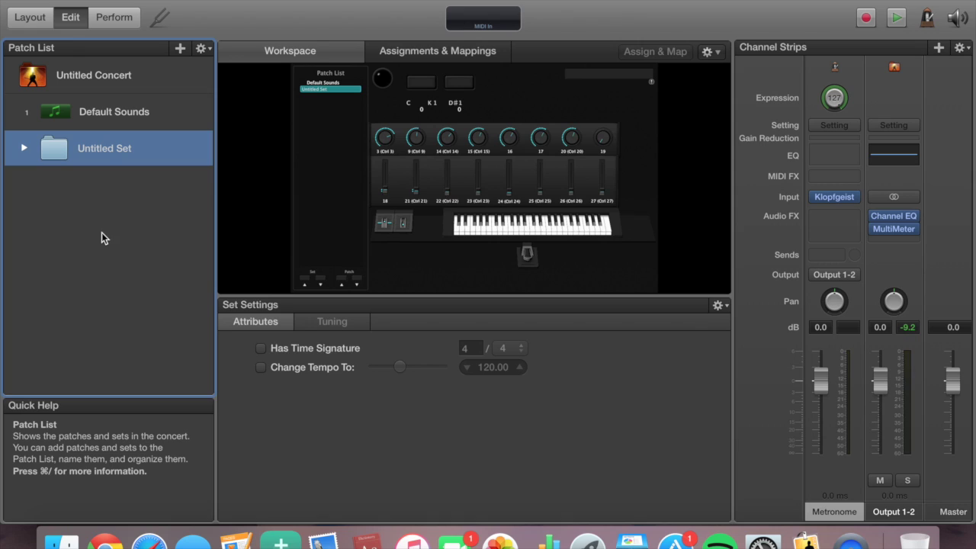
pyautogui.moveTo(84, 116); pyautogui.dragTo(86, 150)
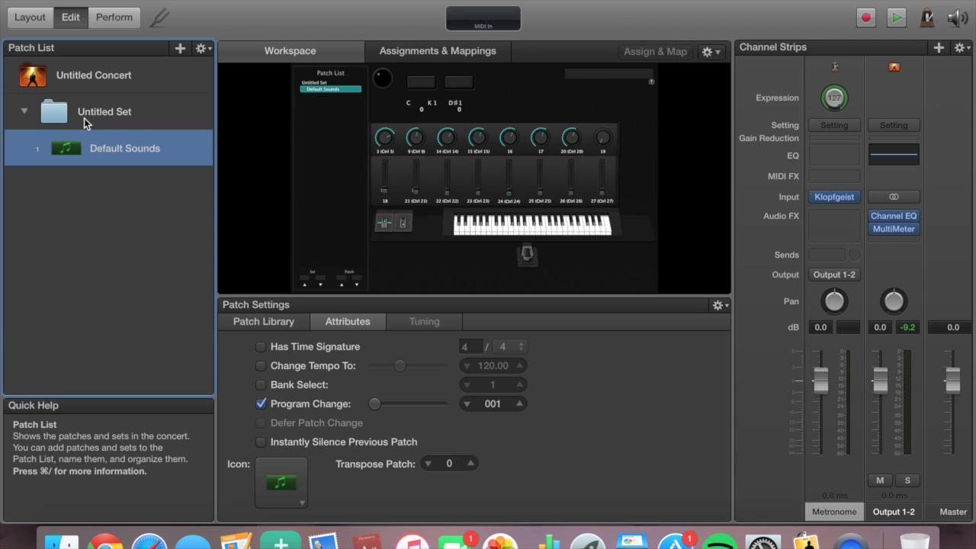
pyautogui.click(24, 114)
pyautogui.click(24, 113)
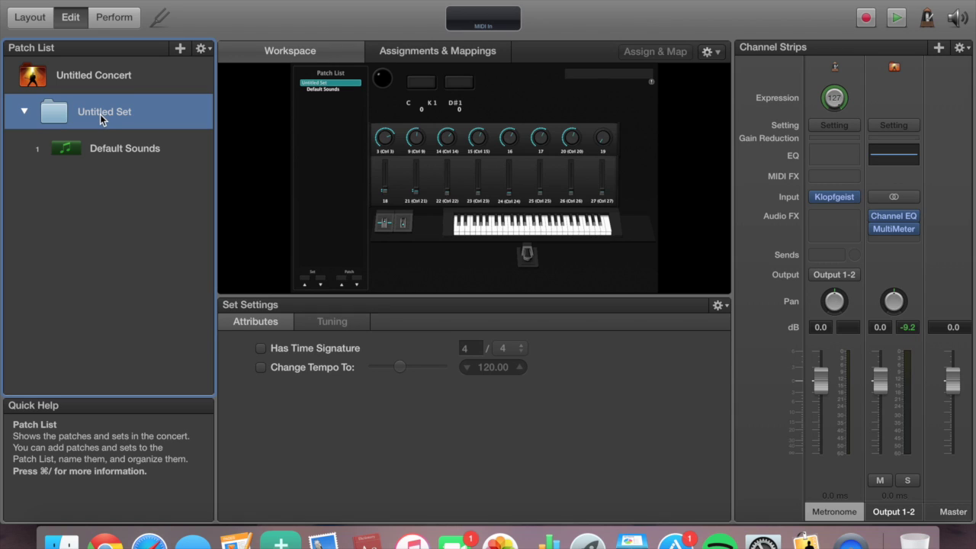
# Step: Compare the settings and channel strips at the concert, set and patch levels
pyautogui.click(109, 148)
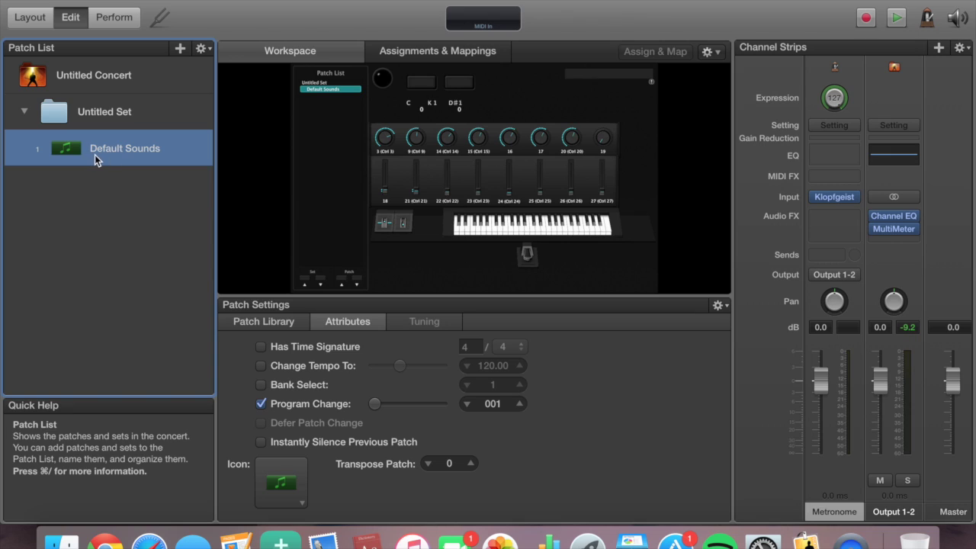
pyautogui.click(99, 113)
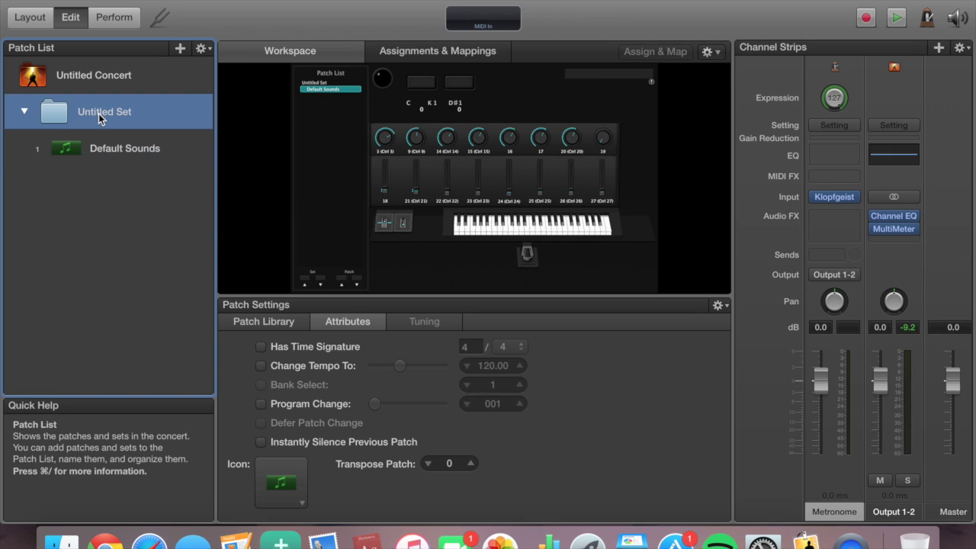
pyautogui.click(85, 78)
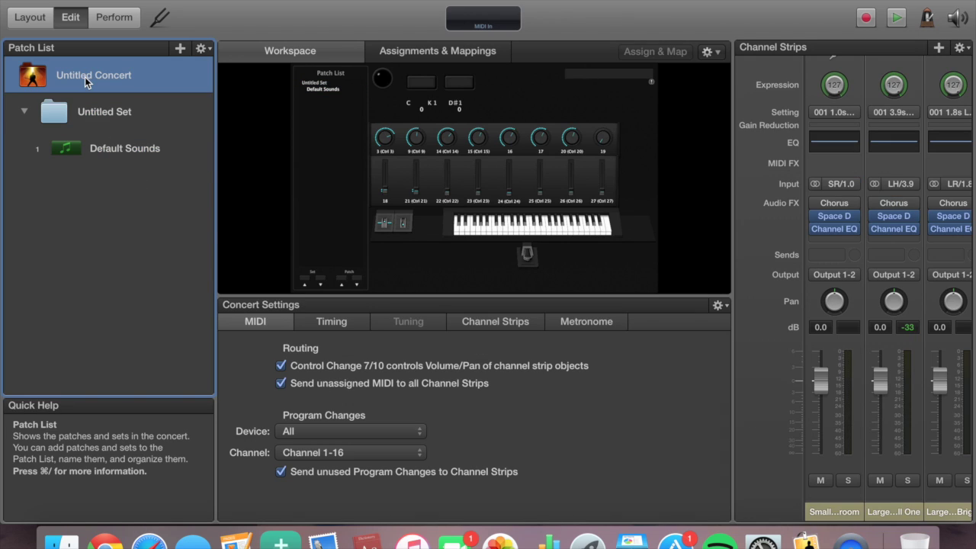
pyautogui.click(93, 114)
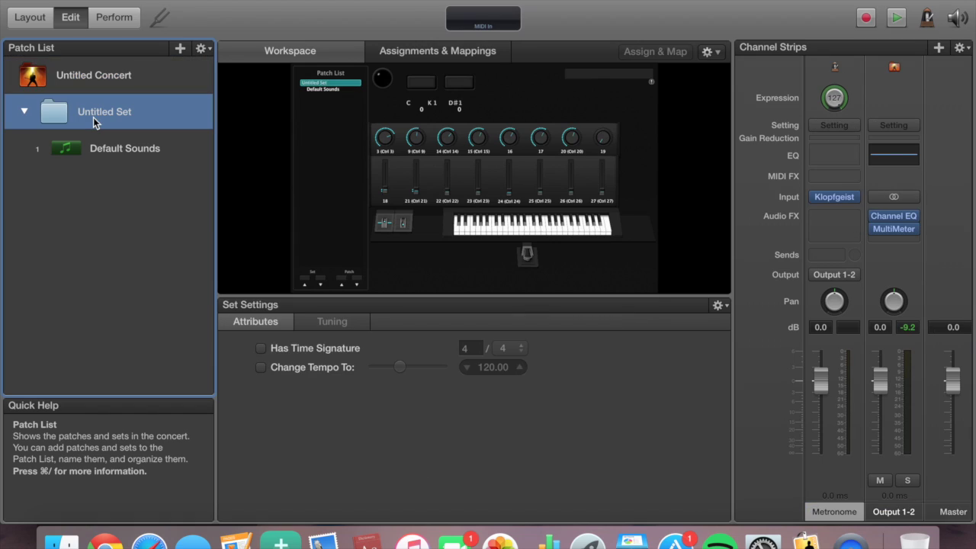
pyautogui.click(97, 150)
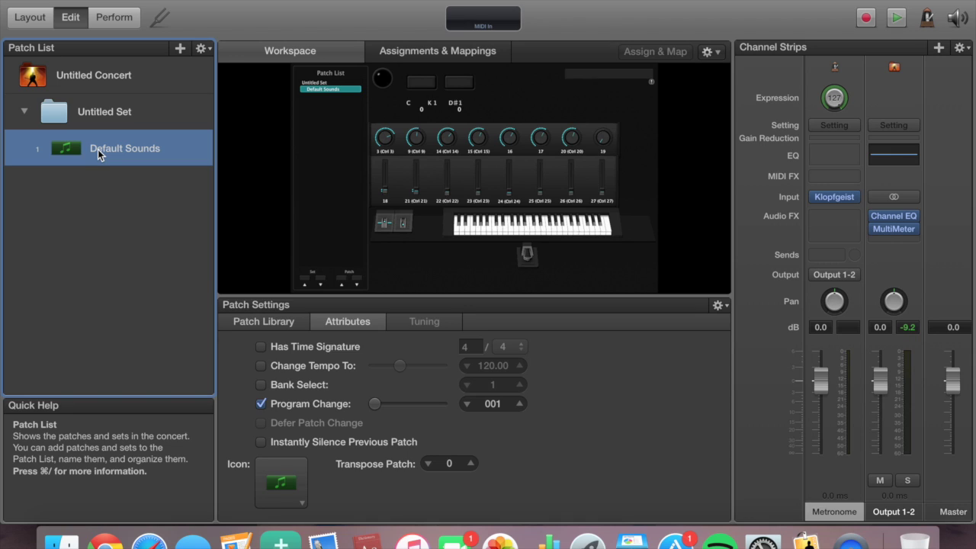
pyautogui.click(70, 76)
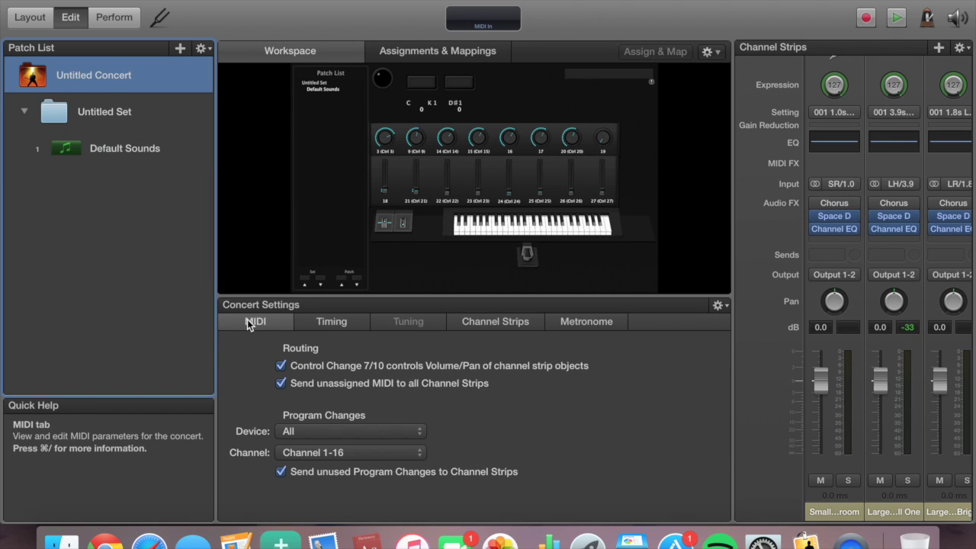
pyautogui.click(99, 111)
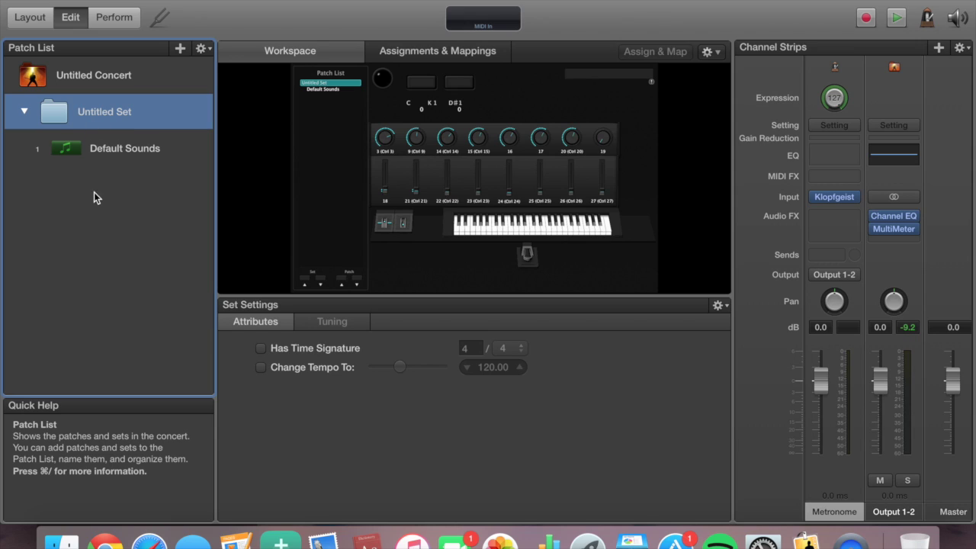
pyautogui.click(112, 149)
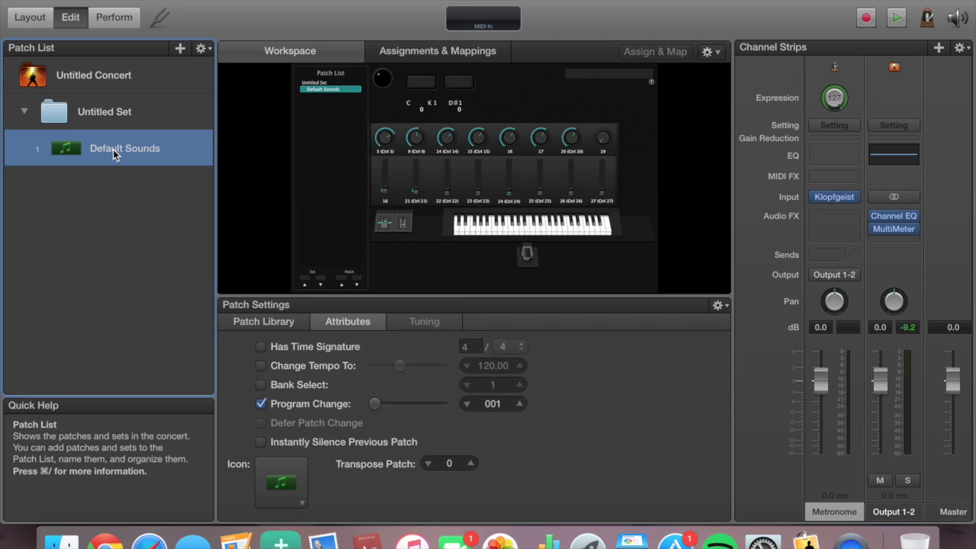
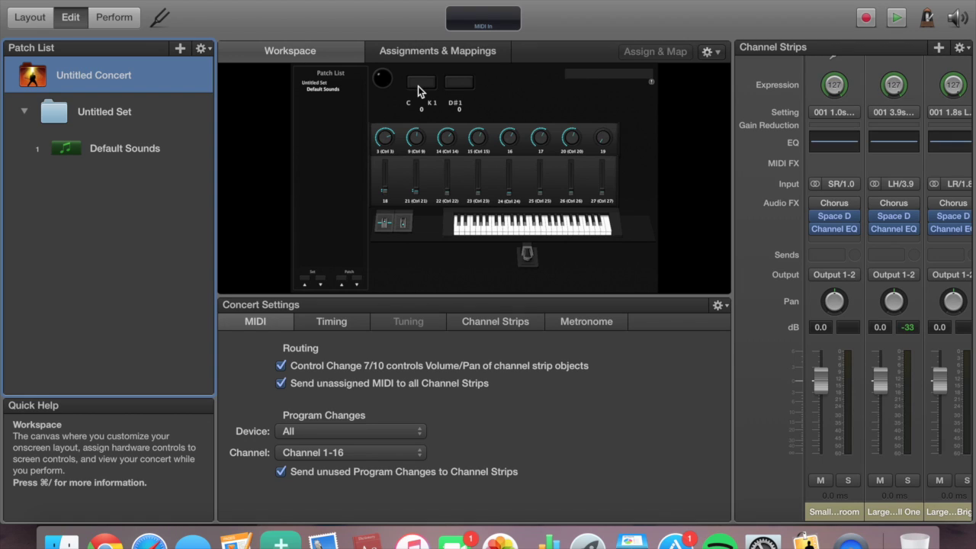
# Step: Map the first of the two upper buttons to the Panic action at the concert level
pyautogui.click(419, 90)
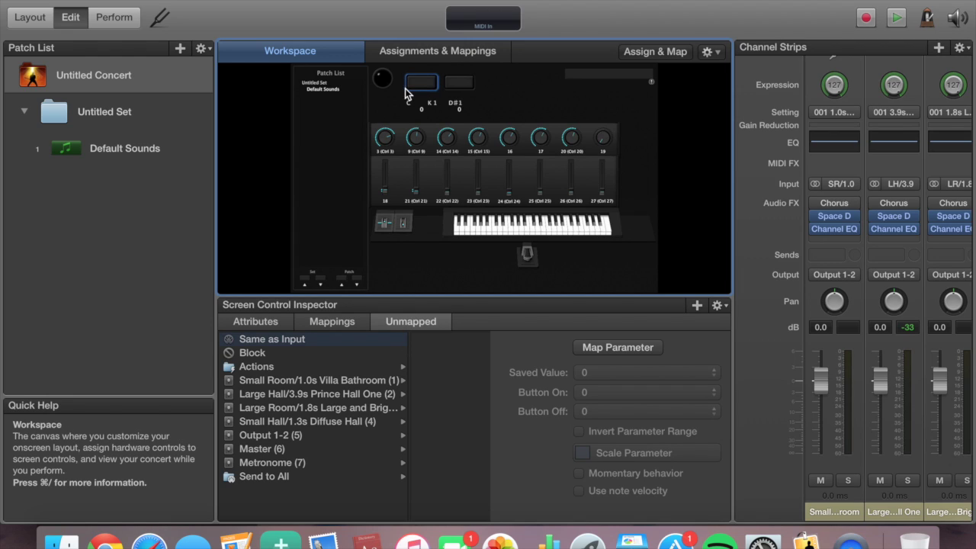
pyautogui.click(240, 371)
pyautogui.scroll(-5, 372, 461)
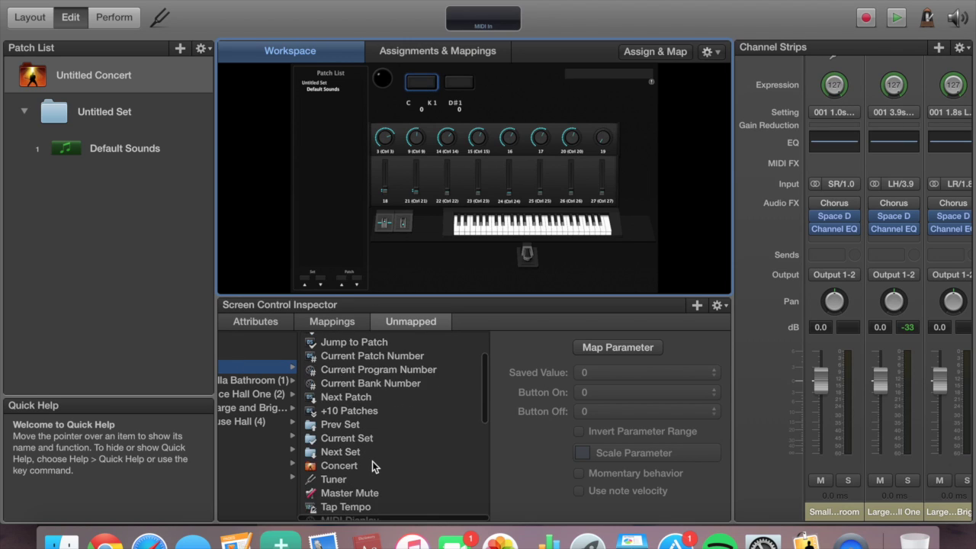
pyautogui.scroll(-1, 372, 461)
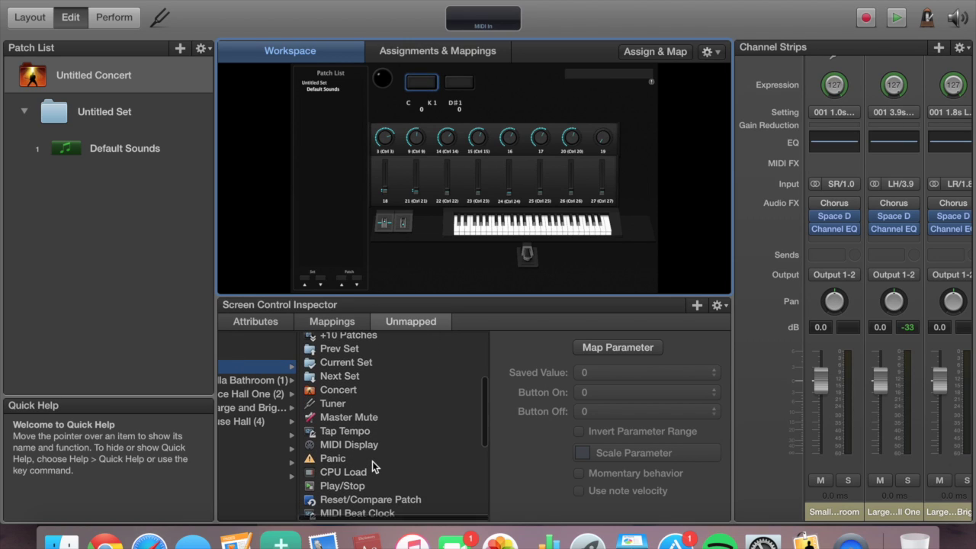
pyautogui.click(326, 460)
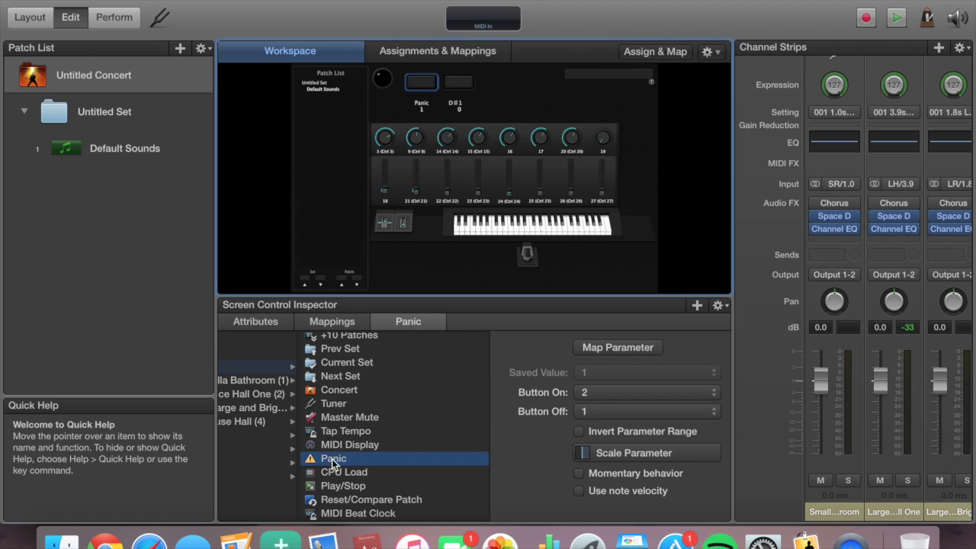
pyautogui.click(578, 350)
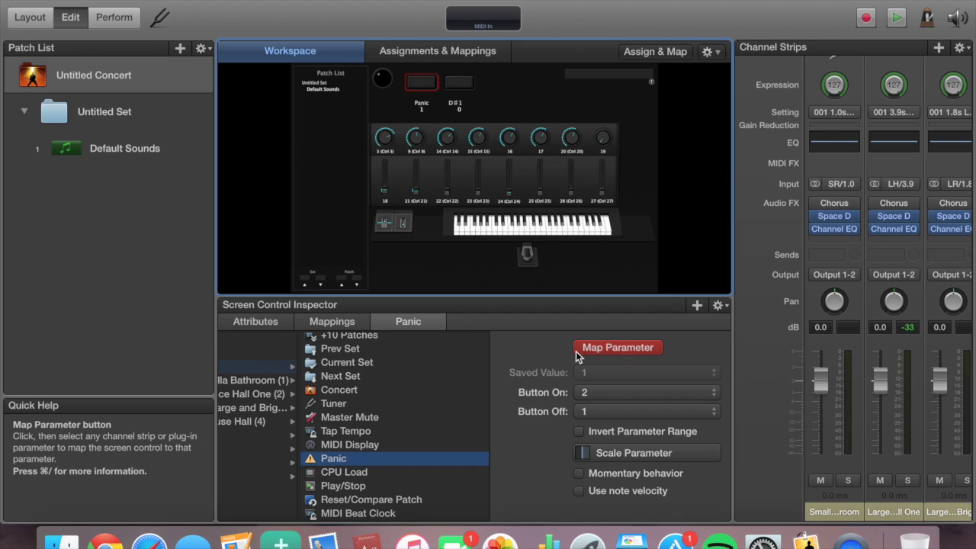
pyautogui.click(577, 351)
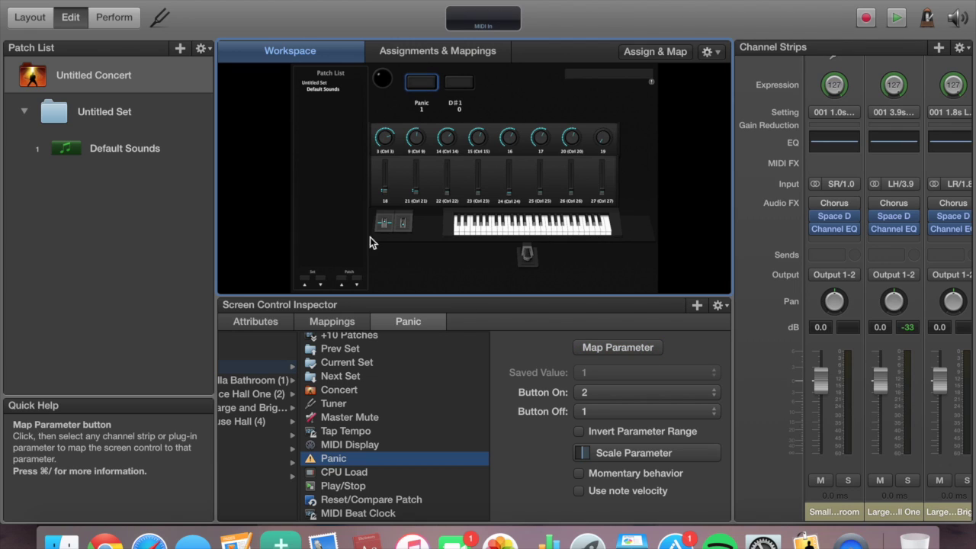
# Step: Review the Panic button's hardware assignment in the layout and its parameter mapping in the concert
pyautogui.click(31, 17)
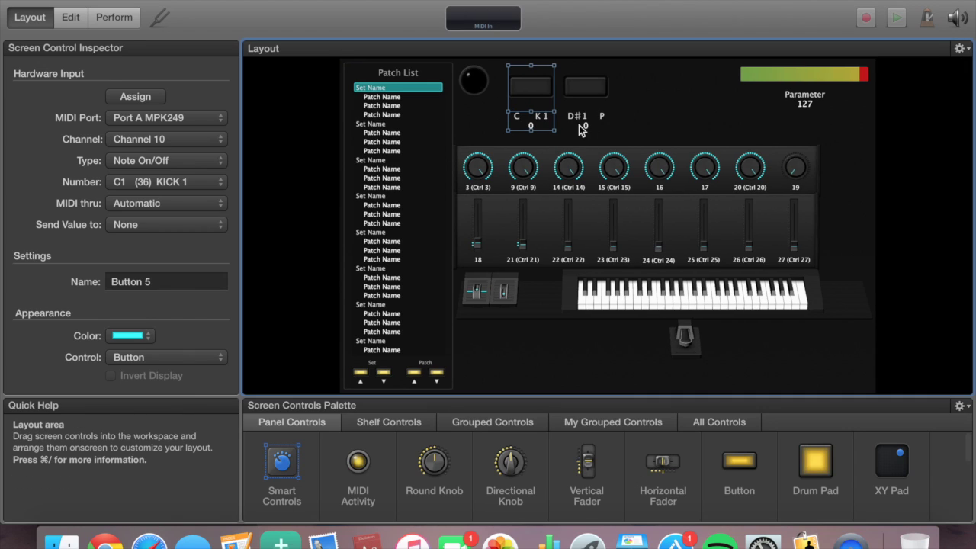
pyautogui.click(135, 98)
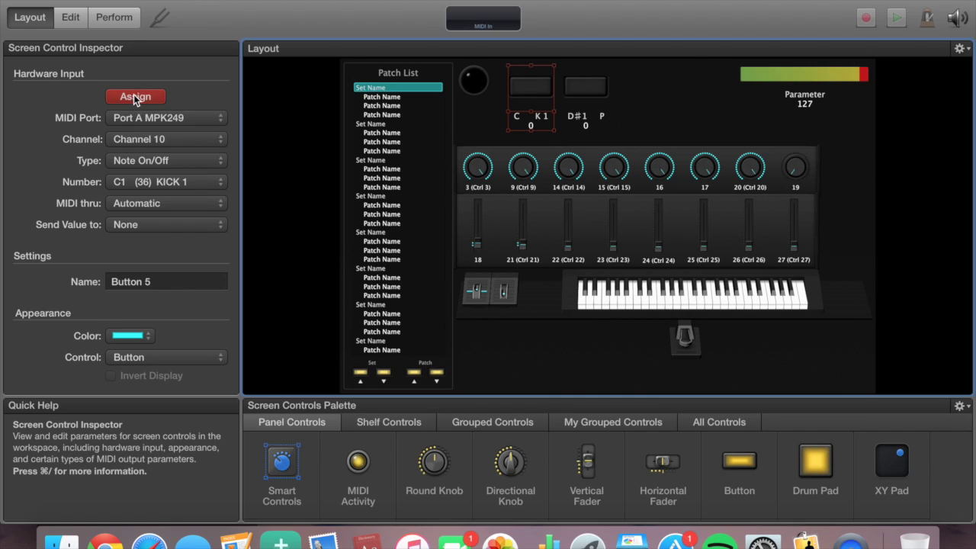
pyautogui.click(135, 97)
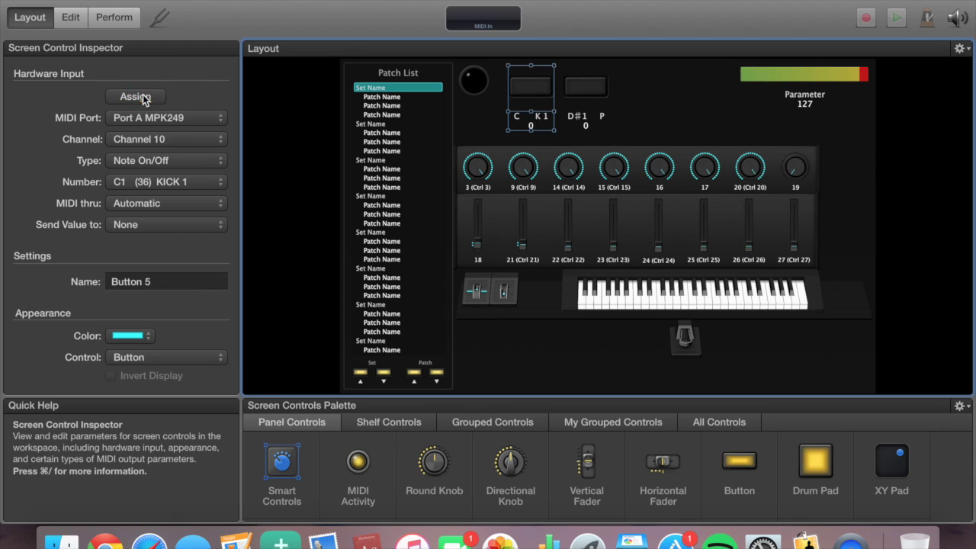
pyautogui.click(70, 17)
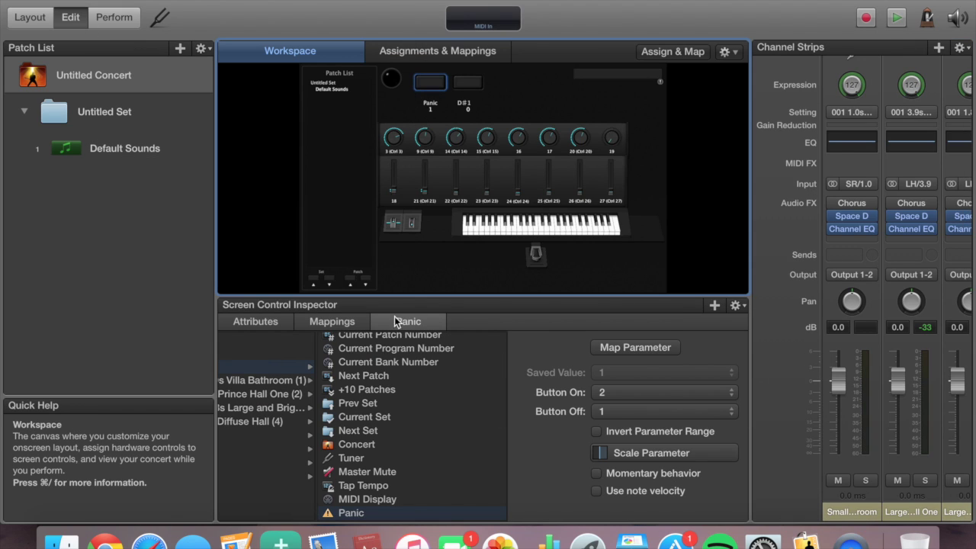
pyautogui.click(628, 348)
pyautogui.click(626, 348)
# Step: Map the second of the two upper buttons to the Tap Tempo action at the concert level
pyautogui.click(462, 89)
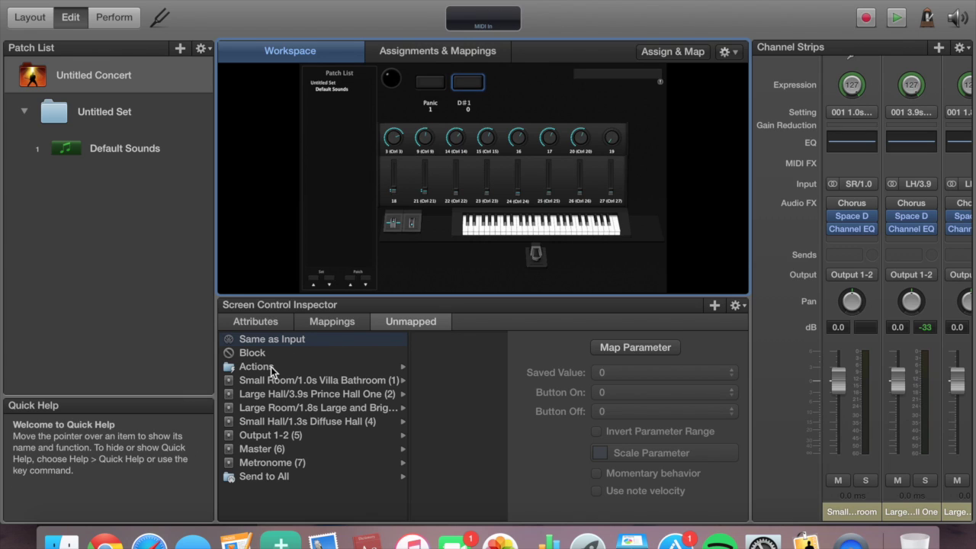
pyautogui.click(297, 366)
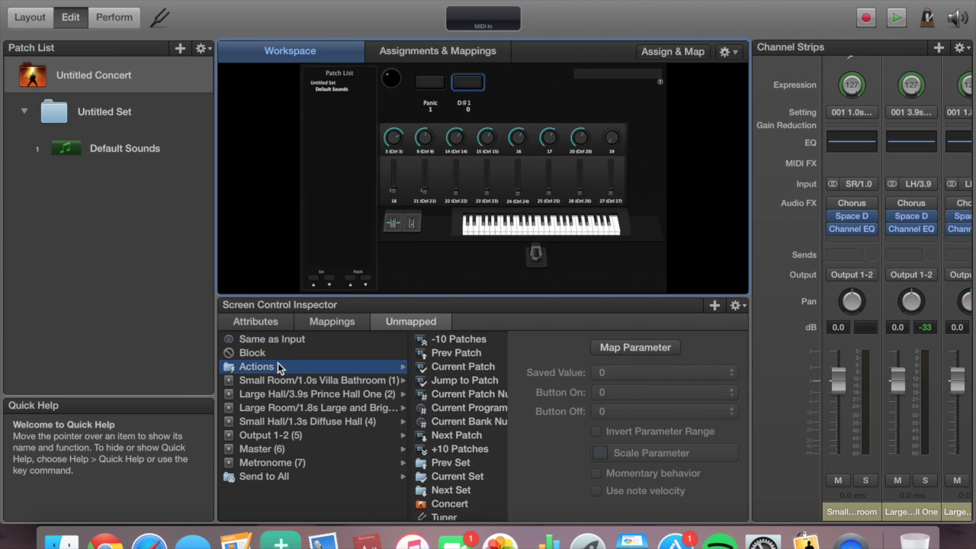
pyautogui.scroll(-3, 343, 432)
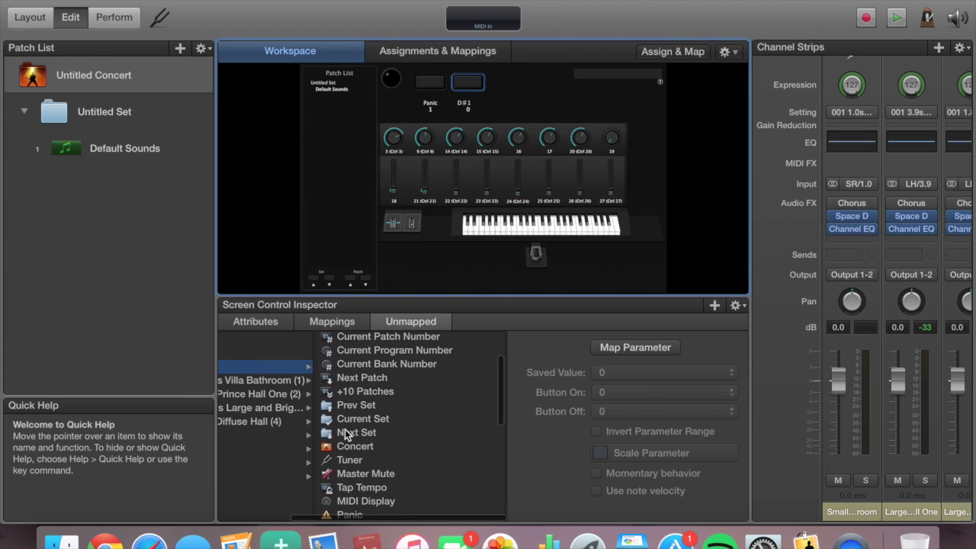
pyautogui.scroll(-2, 347, 443)
pyautogui.click(347, 441)
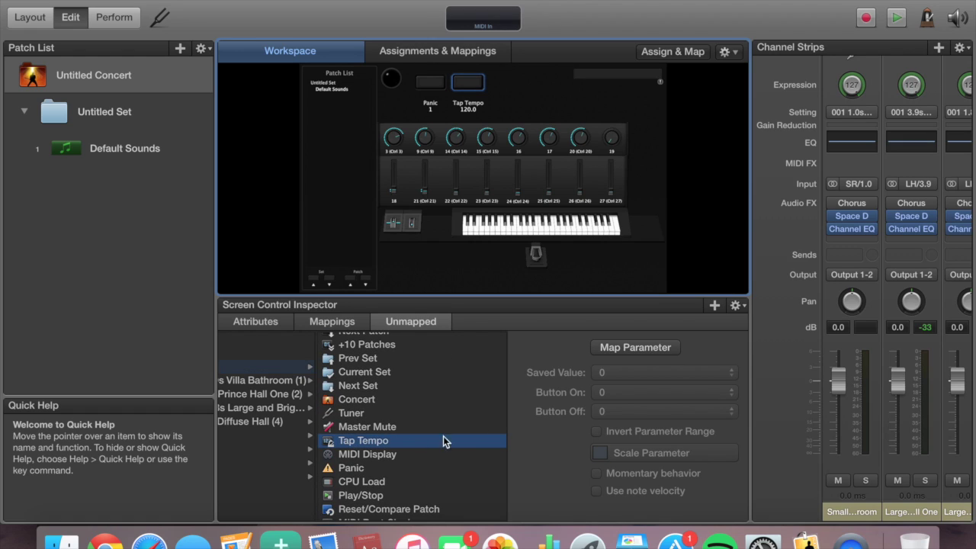
pyautogui.click(616, 351)
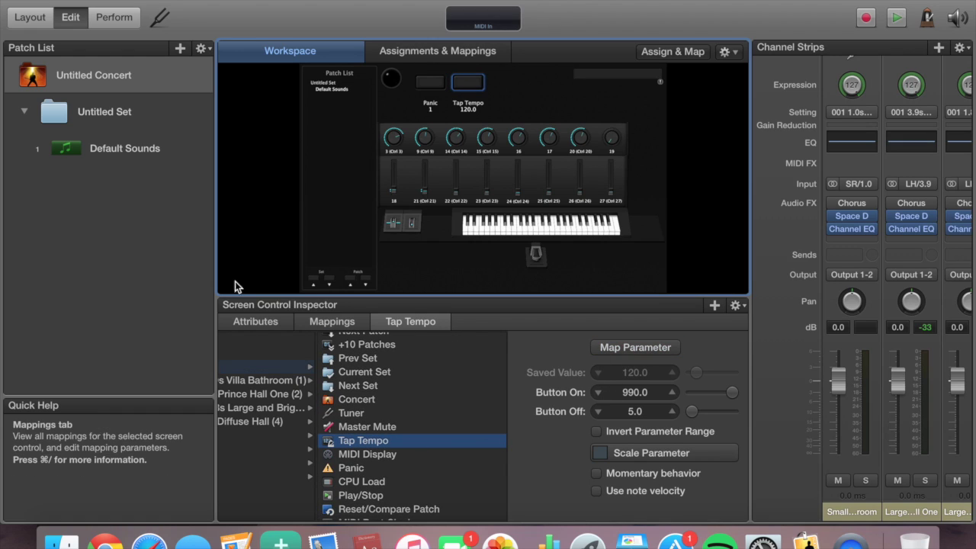
pyautogui.click(256, 257)
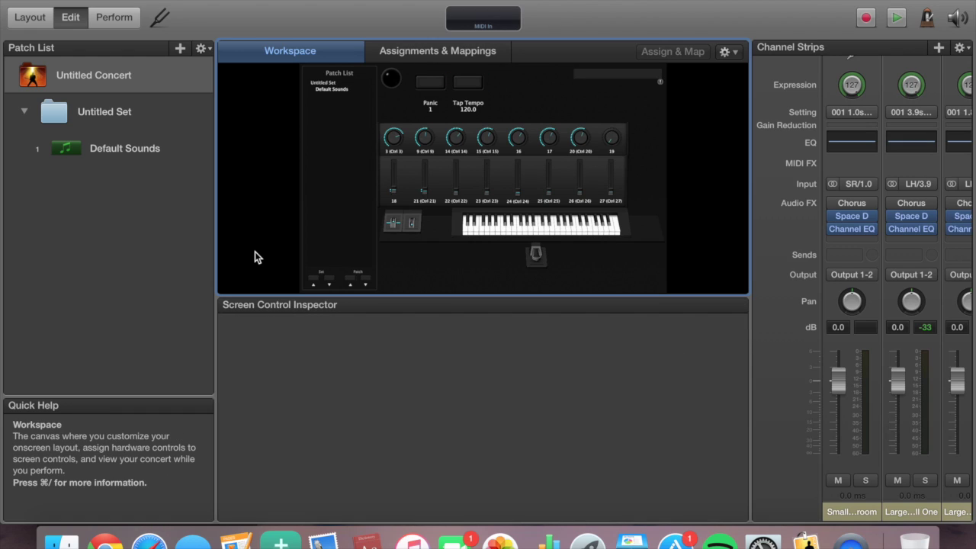
# Step: Map the level meter beside the upper buttons to the CPU Load action at the concert level
pyautogui.click(113, 160)
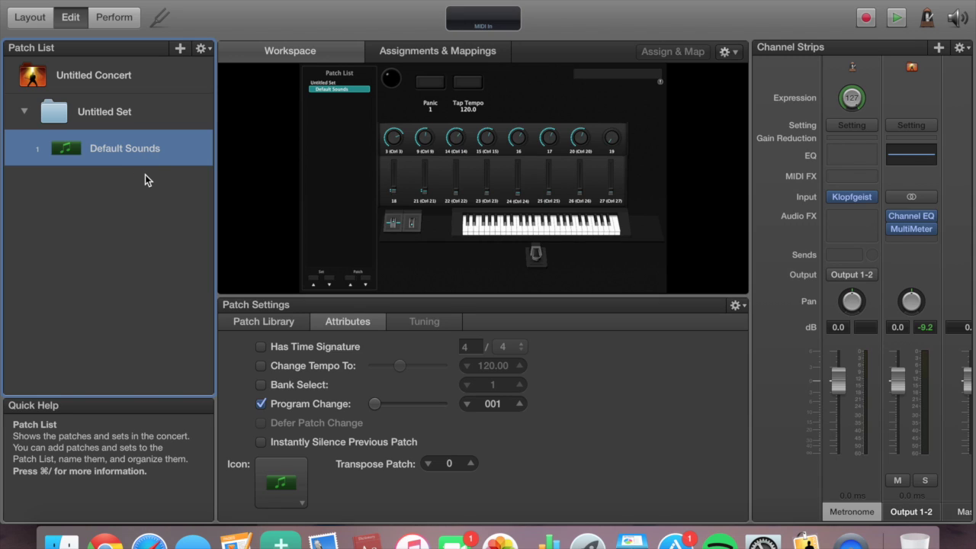
pyautogui.click(107, 72)
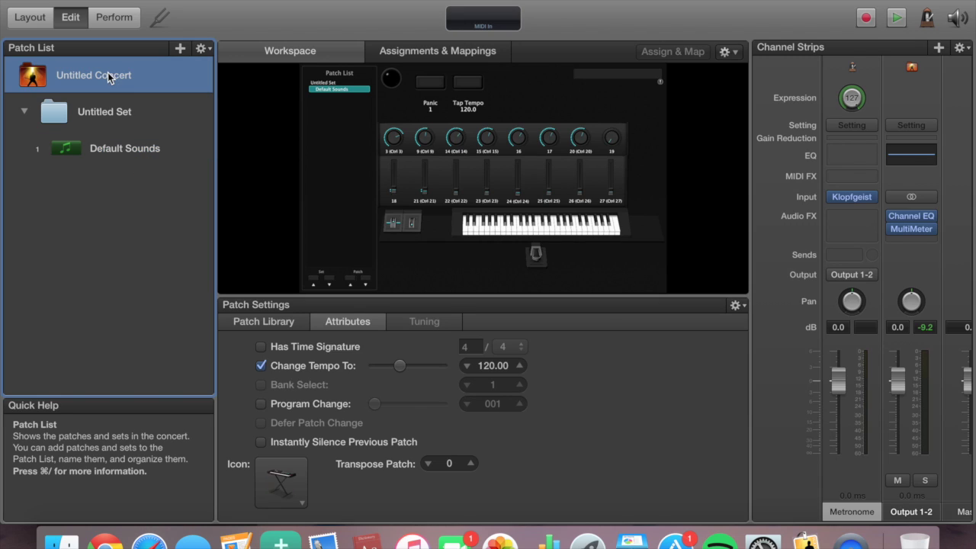
pyautogui.click(624, 72)
pyautogui.click(248, 355)
pyautogui.scroll(-3, 420, 461)
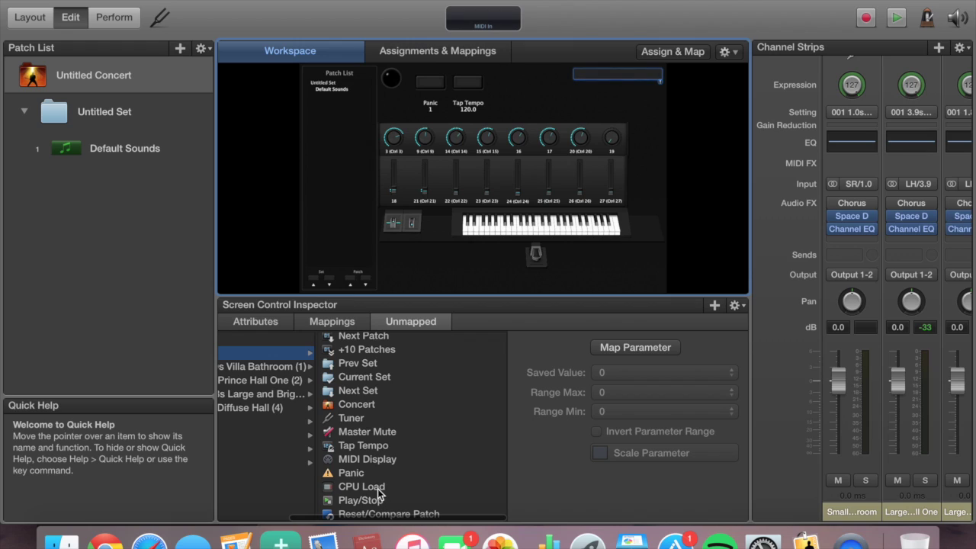
pyautogui.click(377, 488)
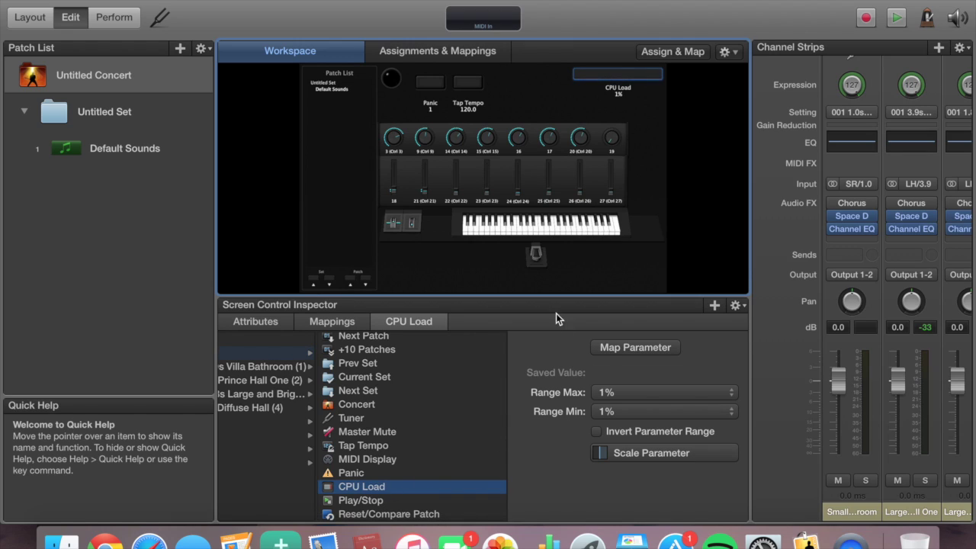
pyautogui.click(607, 347)
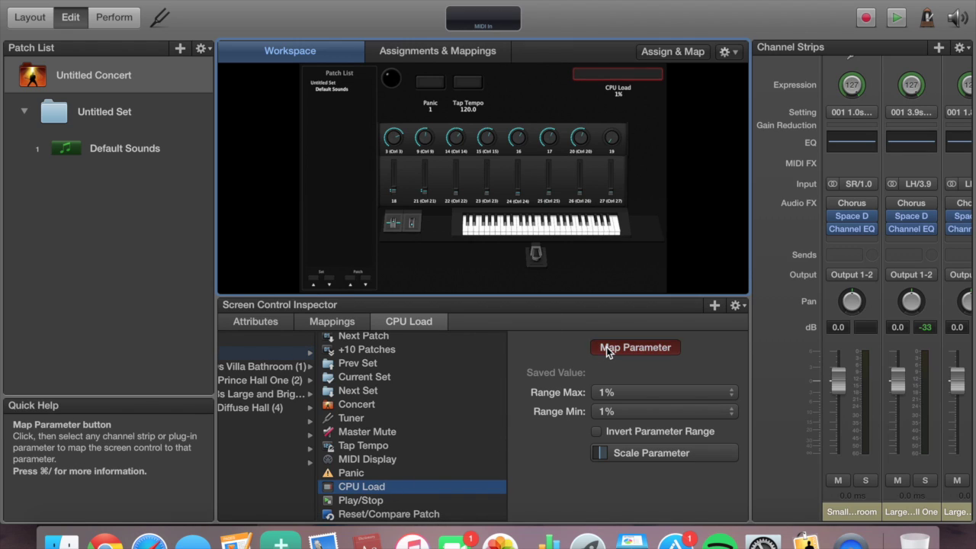
# Step: Check the CPU Load meter's settings from the Default Sounds patch and return to the concert level
pyautogui.click(126, 159)
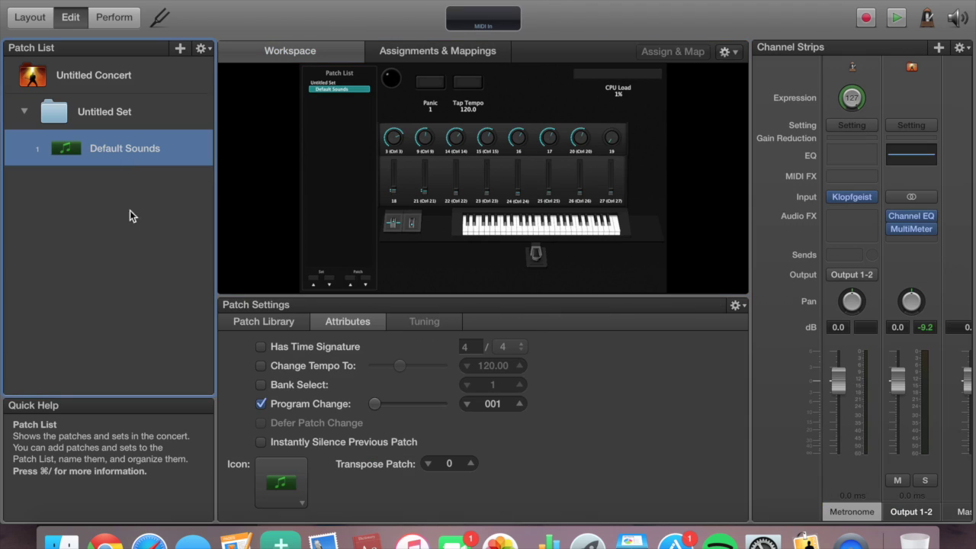
pyautogui.click(616, 77)
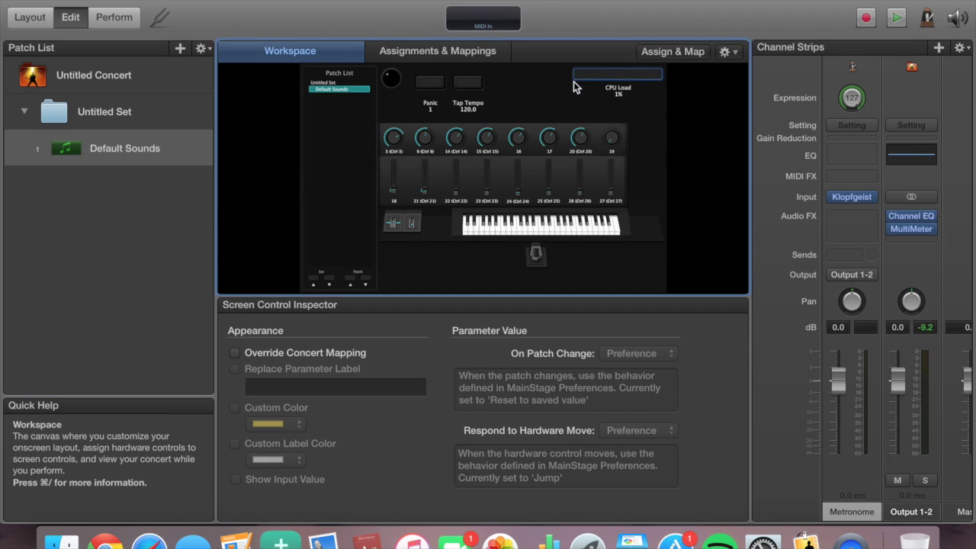
pyautogui.click(85, 89)
pyautogui.click(85, 88)
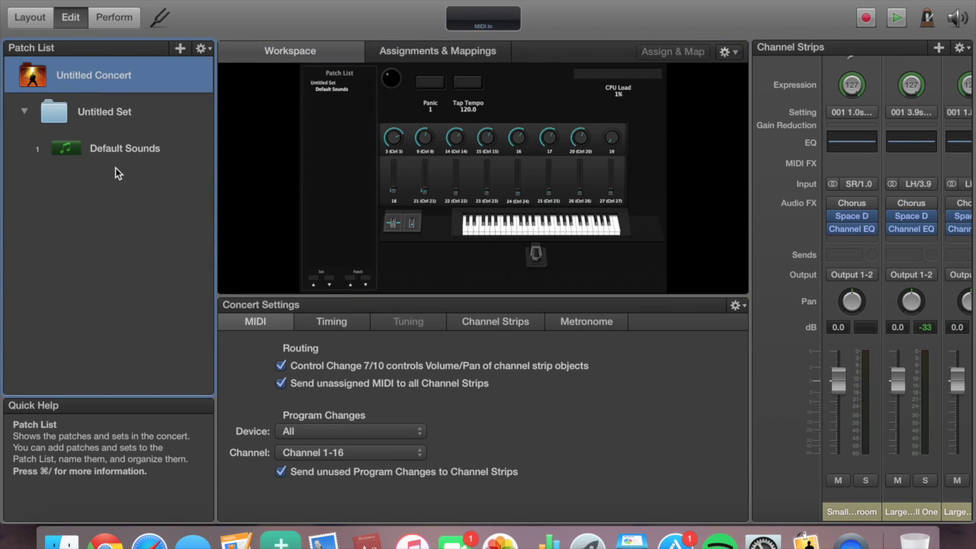
# Step: Load the Steinway Grand Piano instrument setting into the Default Sounds patch and turn on recording
pyautogui.click(116, 161)
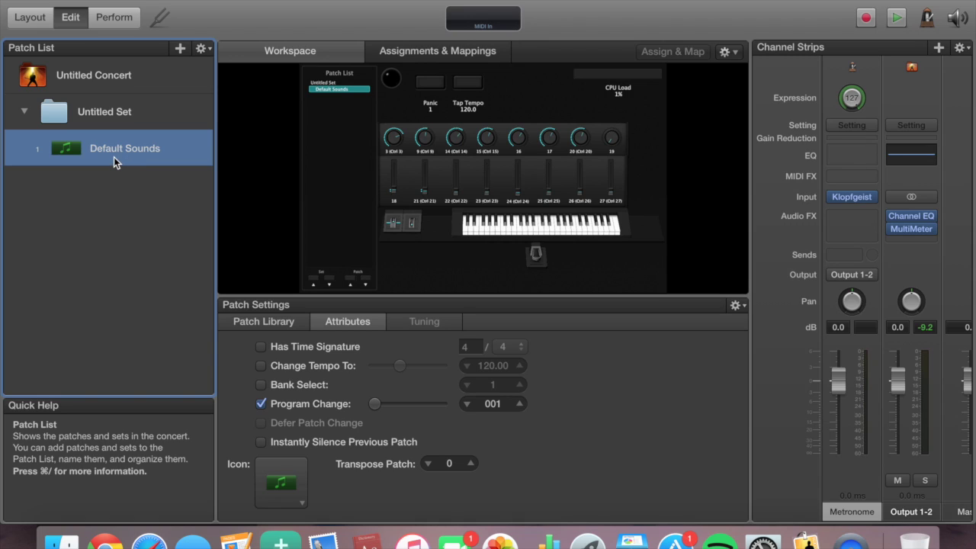
pyautogui.click(258, 323)
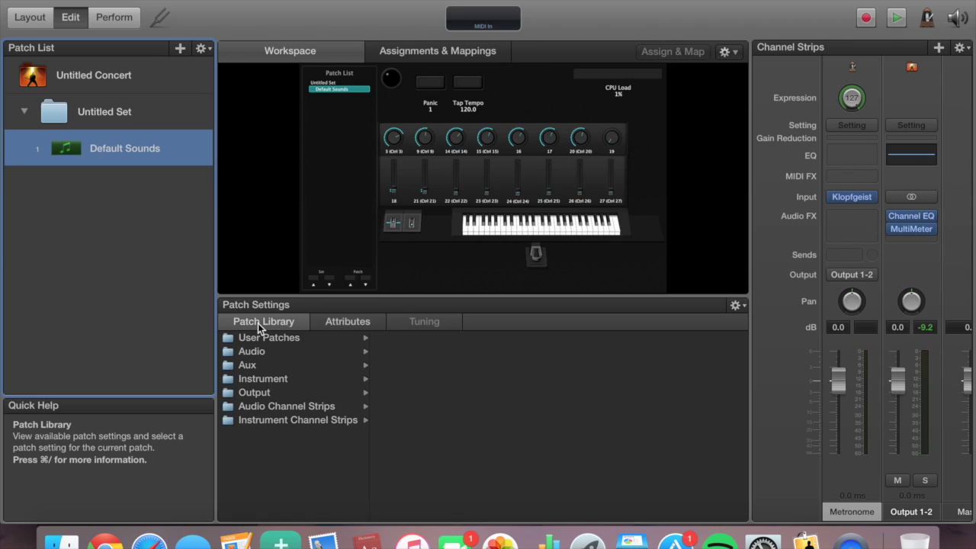
pyautogui.click(252, 380)
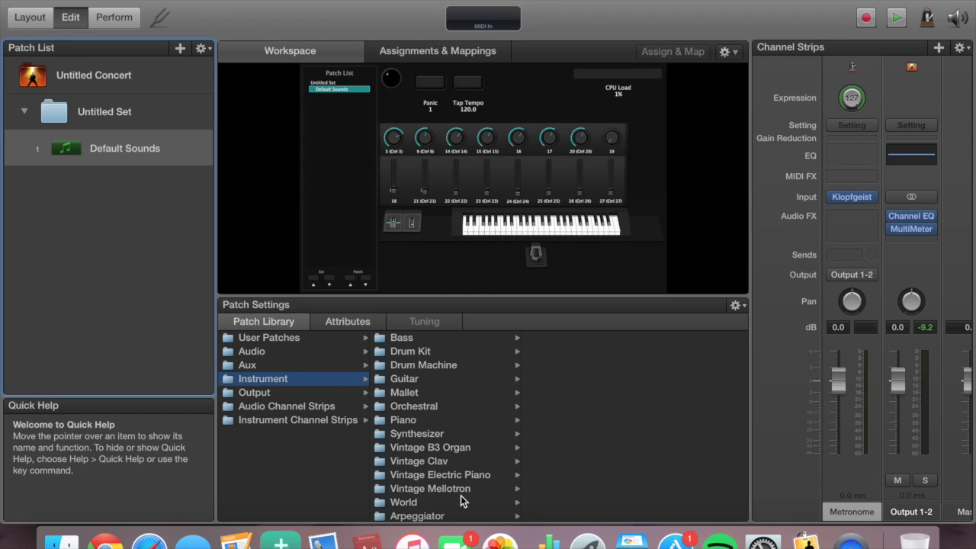
pyautogui.click(395, 424)
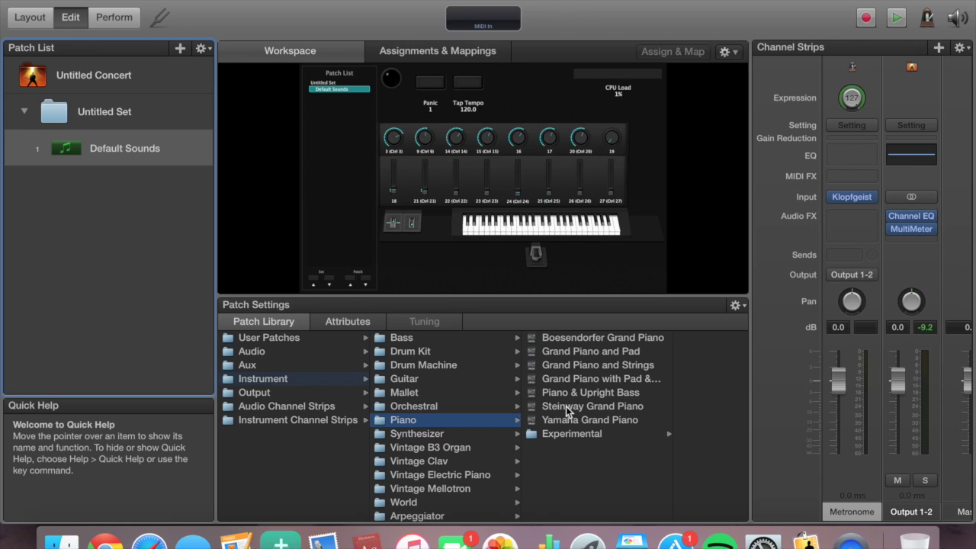
pyautogui.moveTo(555, 386); pyautogui.dragTo(571, 374)
pyautogui.click(561, 408)
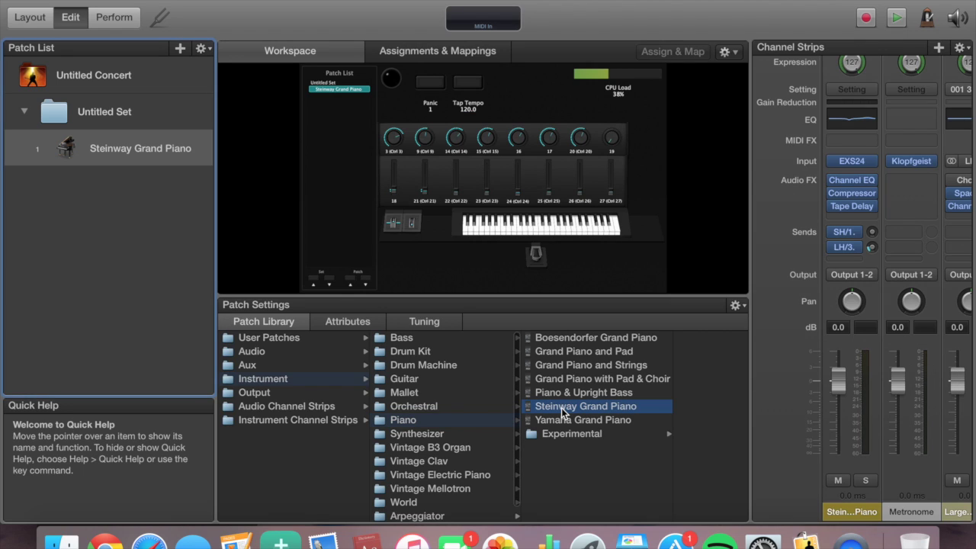
pyautogui.click(865, 16)
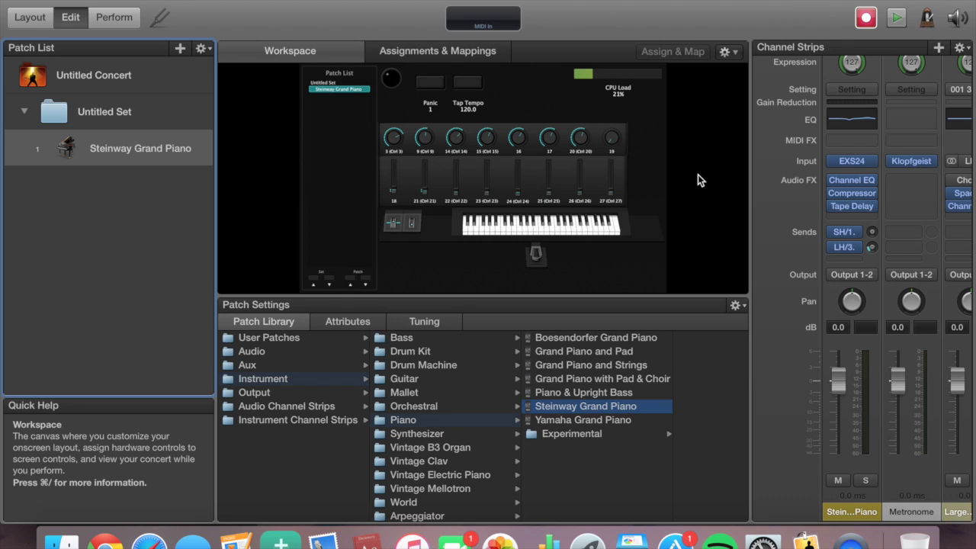
# Step: Assign the layout's keyboard screen control to the MPK249 hardware keyboard and return to editing the patch
pyautogui.click(30, 17)
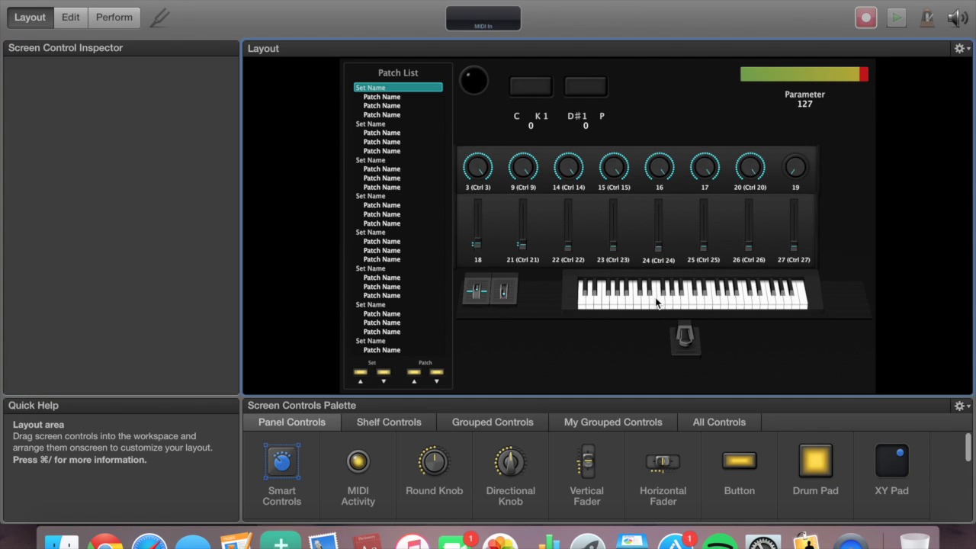
pyautogui.click(691, 294)
pyautogui.click(139, 97)
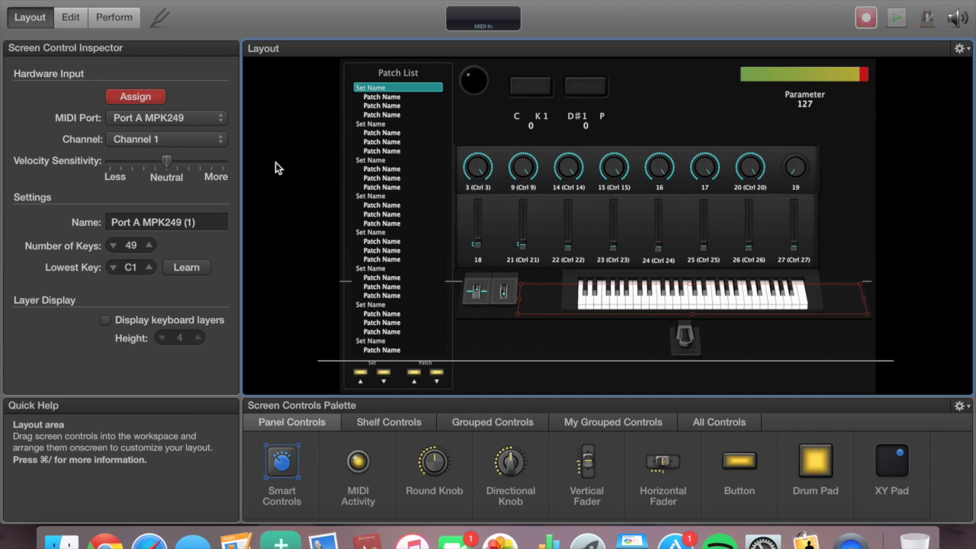
pyautogui.click(122, 96)
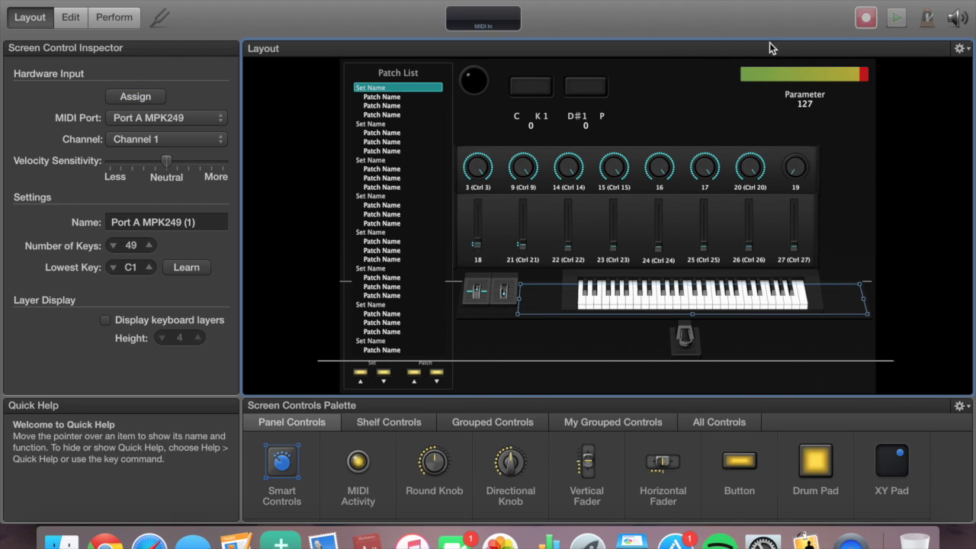
pyautogui.click(124, 92)
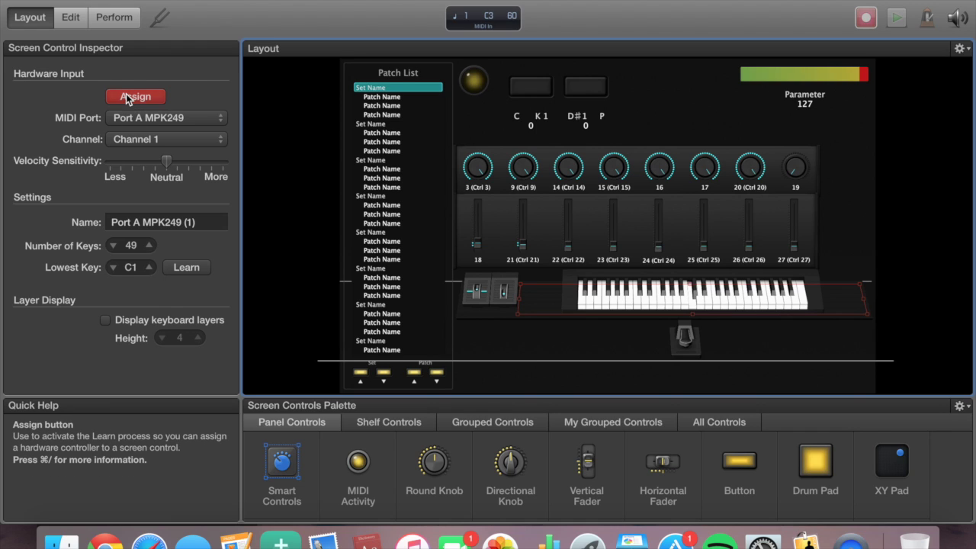
pyautogui.click(125, 95)
pyautogui.click(70, 17)
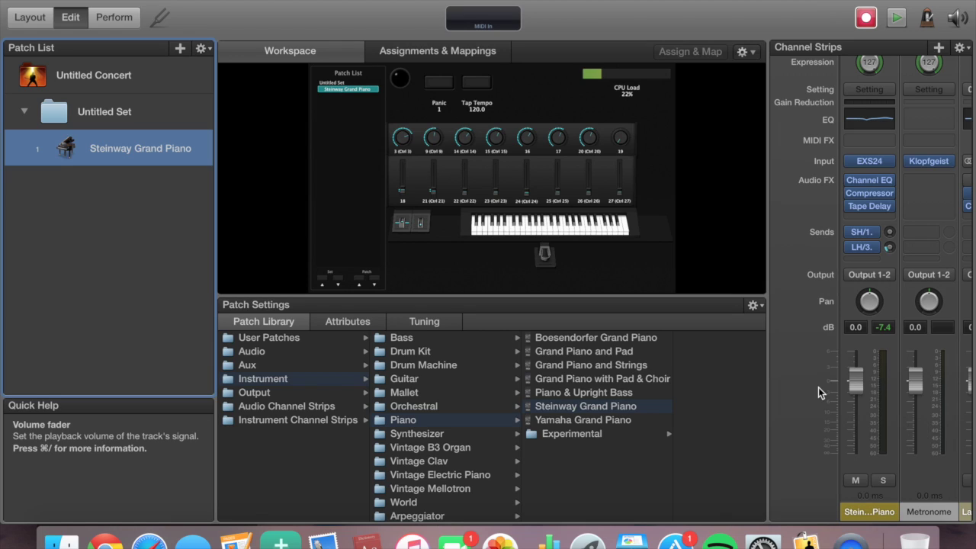
# Step: Map the first fader to the Steinway Grand Piano channel's Volume parameter and adjust that channel's level to about -1.0 dB
pyautogui.click(401, 182)
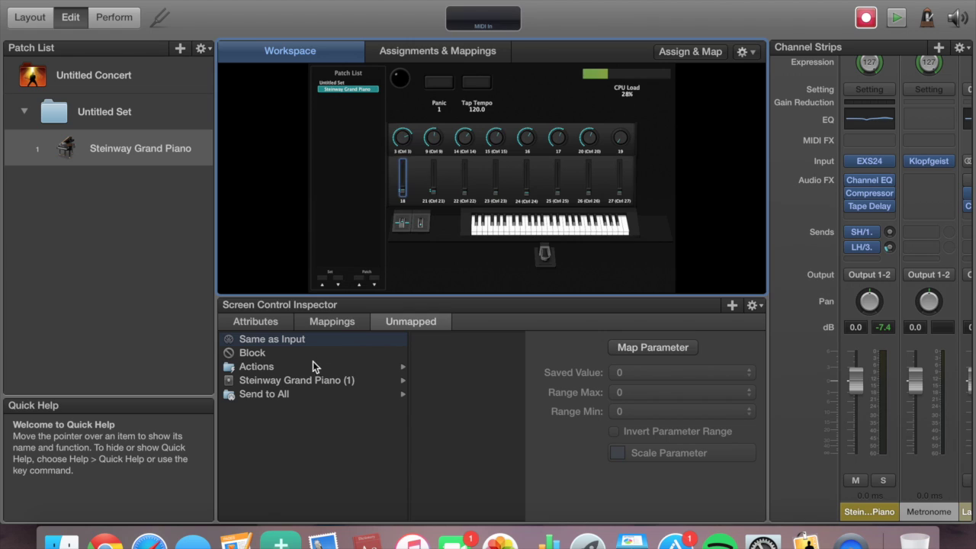
pyautogui.click(295, 381)
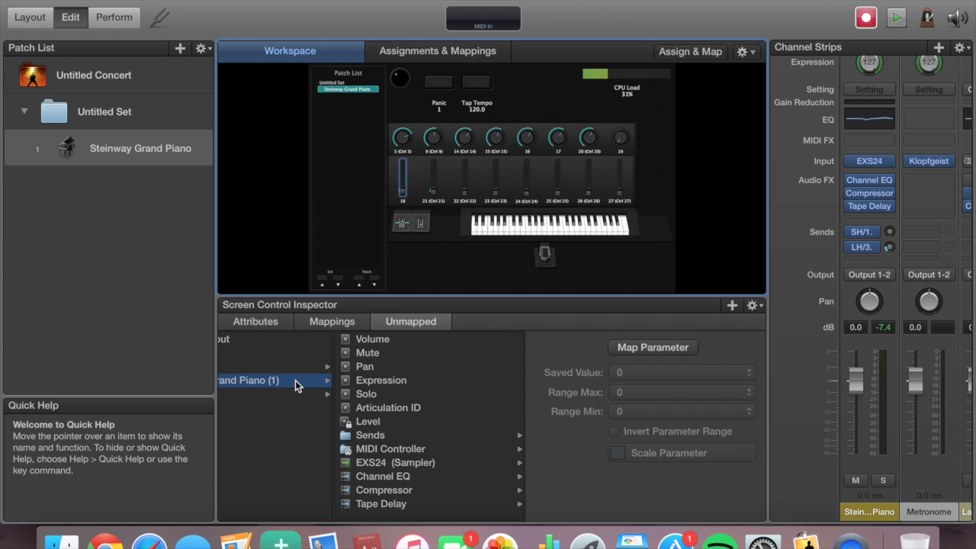
pyautogui.click(373, 343)
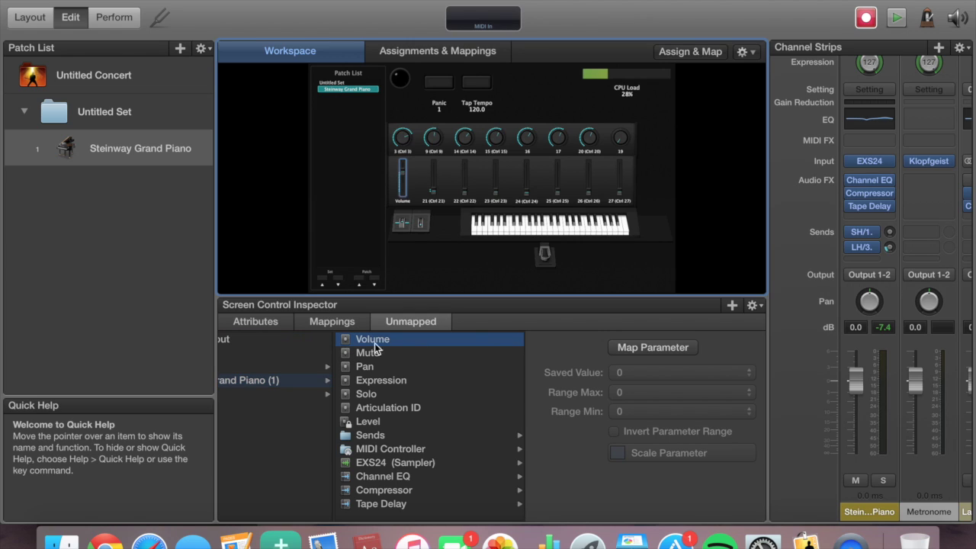
pyautogui.click(620, 350)
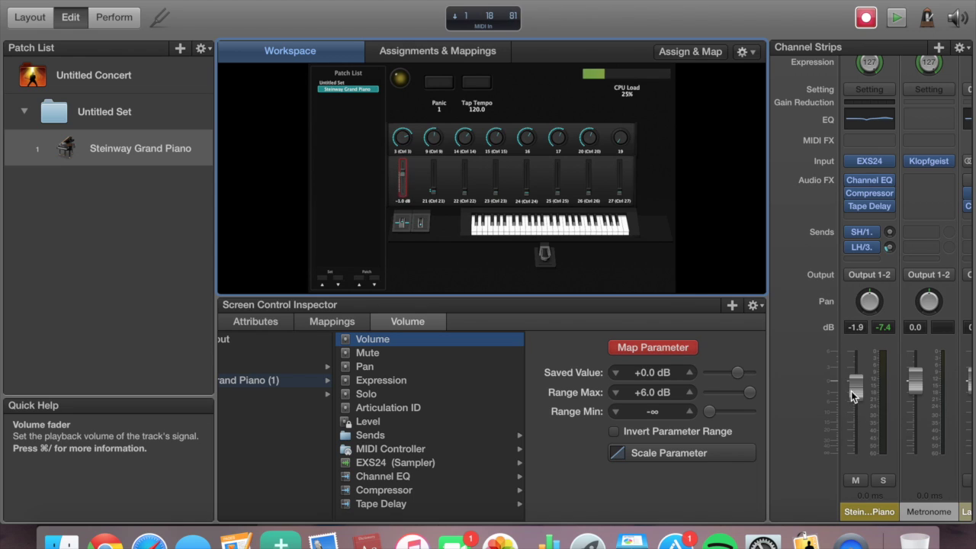
pyautogui.click(628, 351)
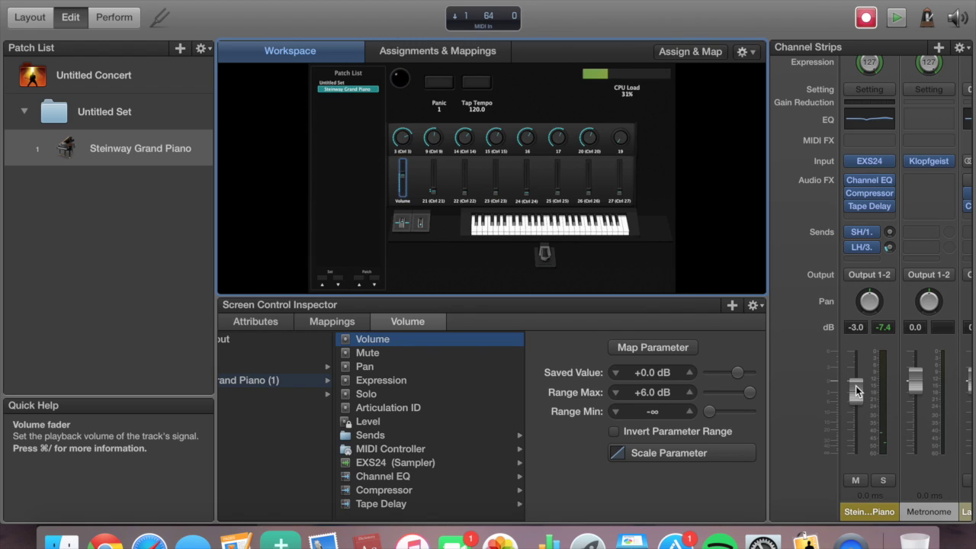
pyautogui.moveTo(857, 390)
pyautogui.mouseDown()
pyautogui.moveTo(856, 429)
pyautogui.moveTo(856, 378)
pyautogui.moveTo(856, 395)
pyautogui.mouseUp()
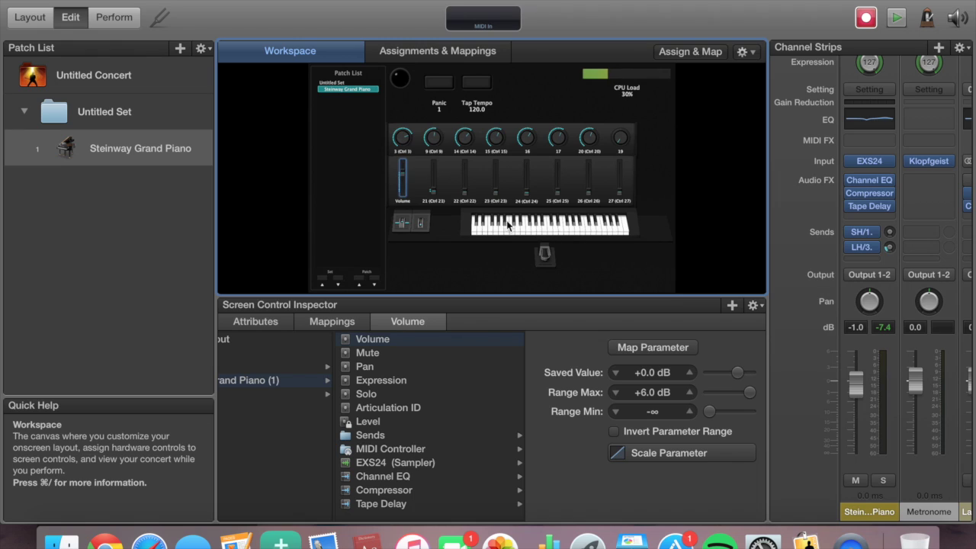
# Step: Add seven new instrument channel strips to the Steinway Grand Piano patch, with MIDI input Port A MPK249 (1) and output 1-2
pyautogui.click(174, 156)
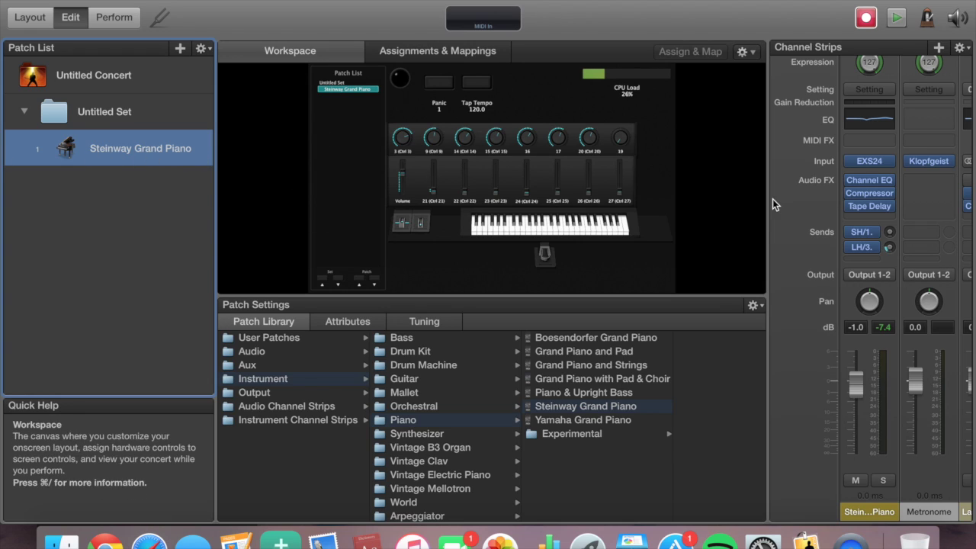
pyautogui.click(938, 47)
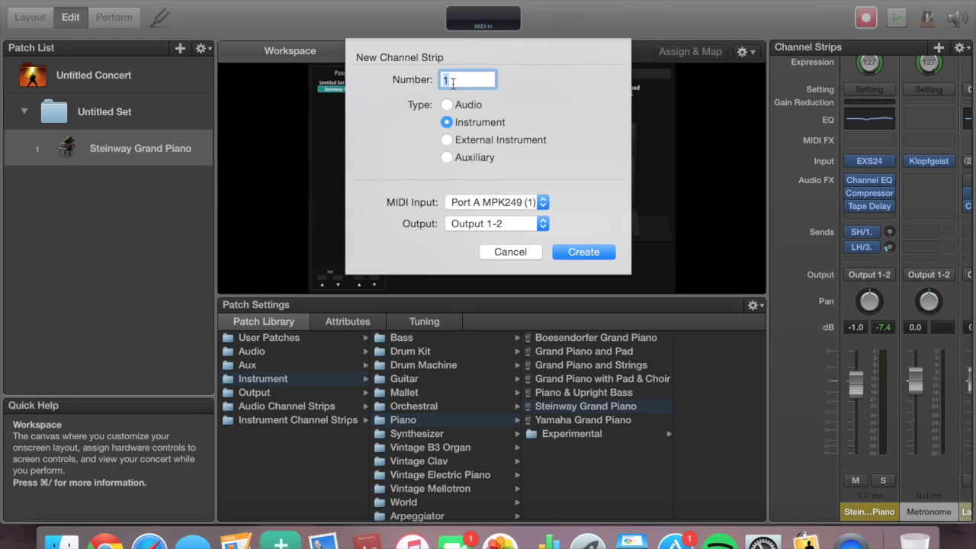
pyautogui.write('7')
pyautogui.click(575, 249)
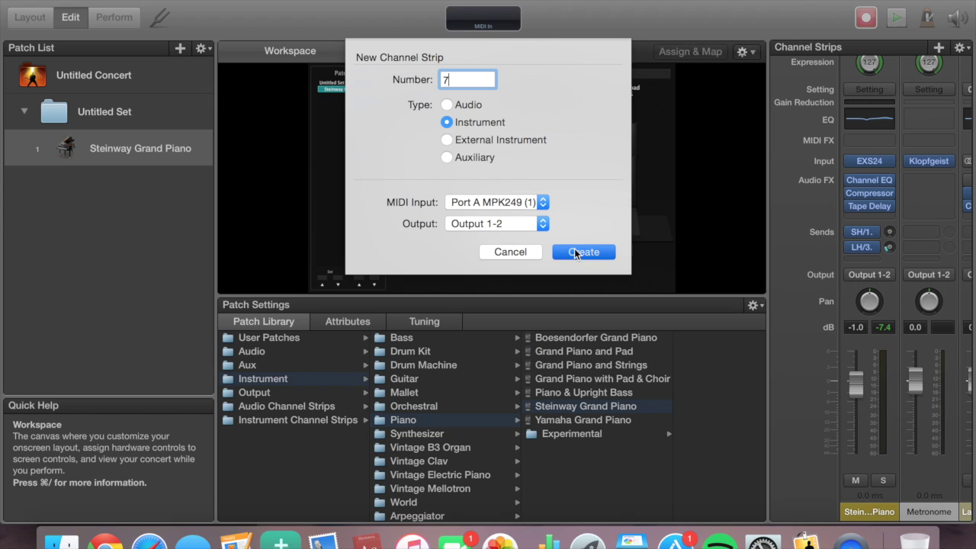
pyautogui.hscroll(-10, 852, 464)
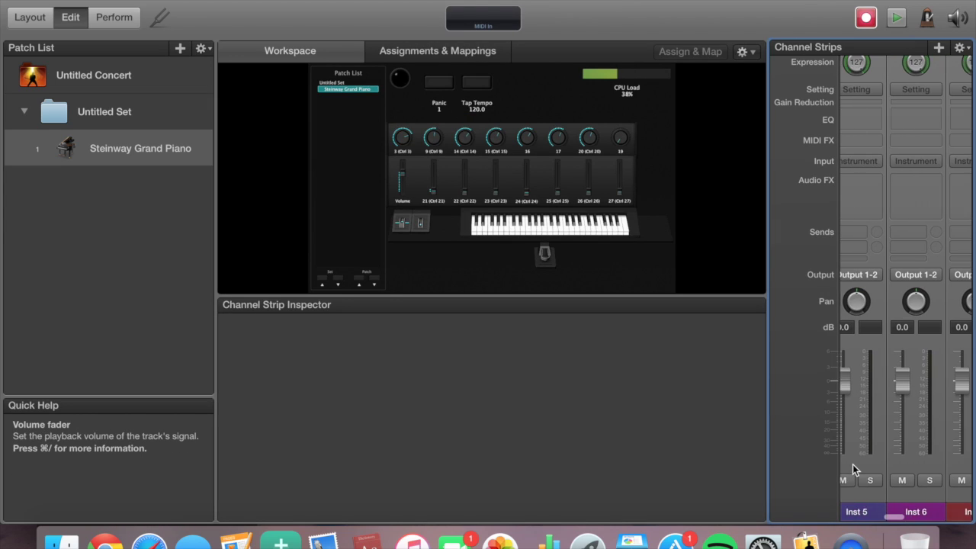
pyautogui.hscroll(1, 853, 464)
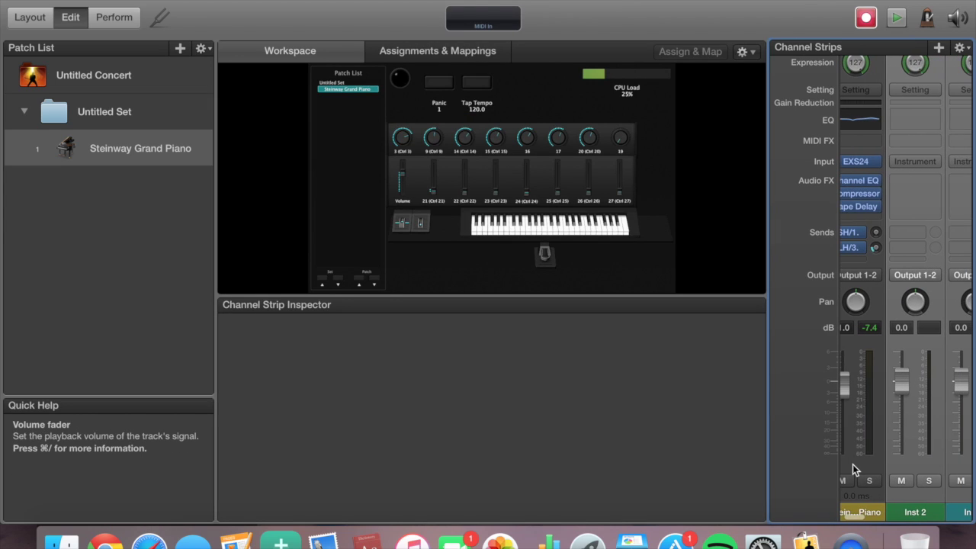
# Step: Load the Blue Carpet setting from the Legacy Logic synth pads into the Inst 2 channel strip
pyautogui.click(903, 505)
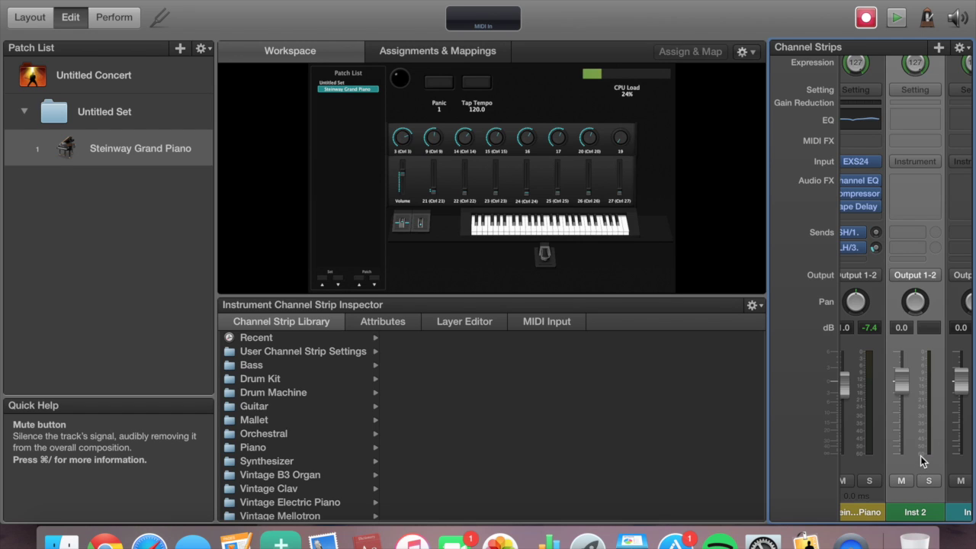
pyautogui.hscroll(3, 920, 456)
pyautogui.hscroll(-3, 920, 456)
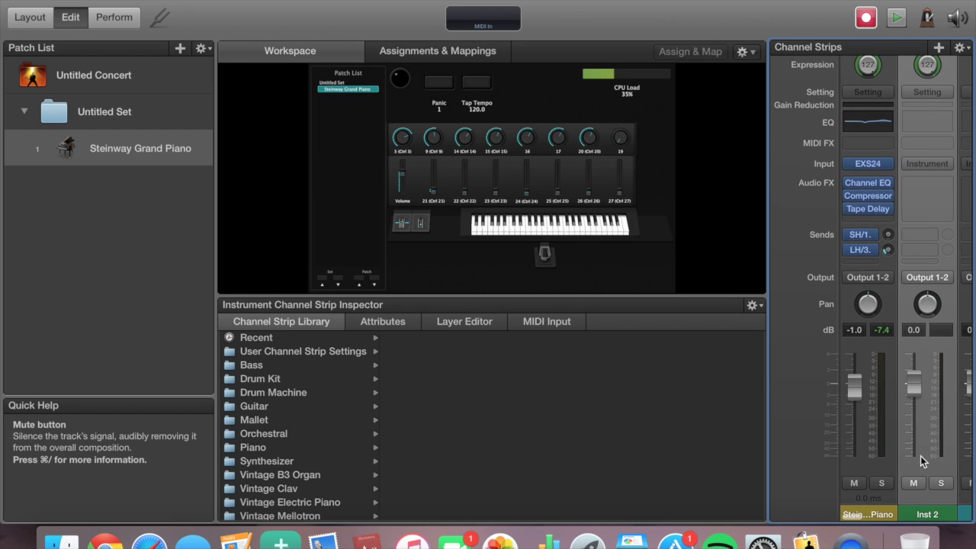
pyautogui.hscroll(3, 899, 460)
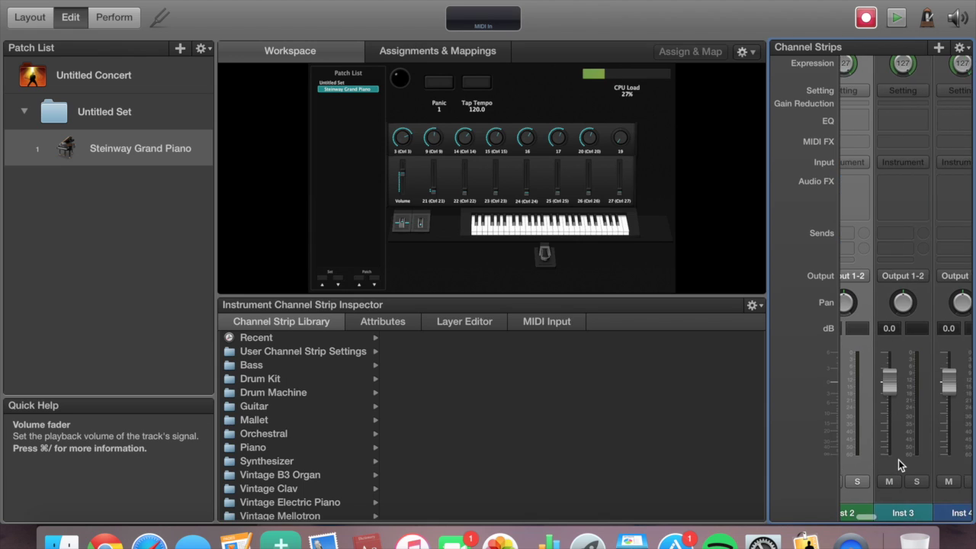
pyautogui.hscroll(-3, 898, 460)
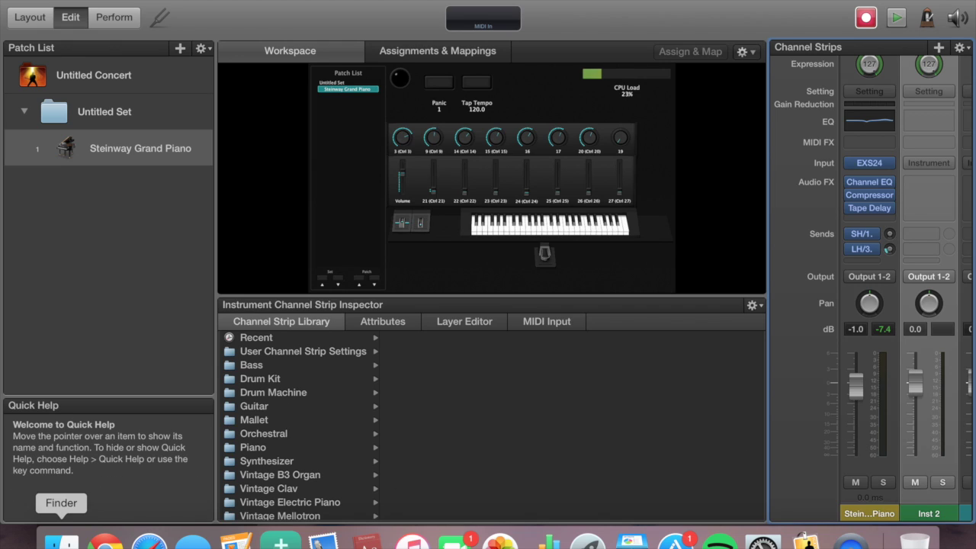
pyautogui.scroll(-4, 272, 446)
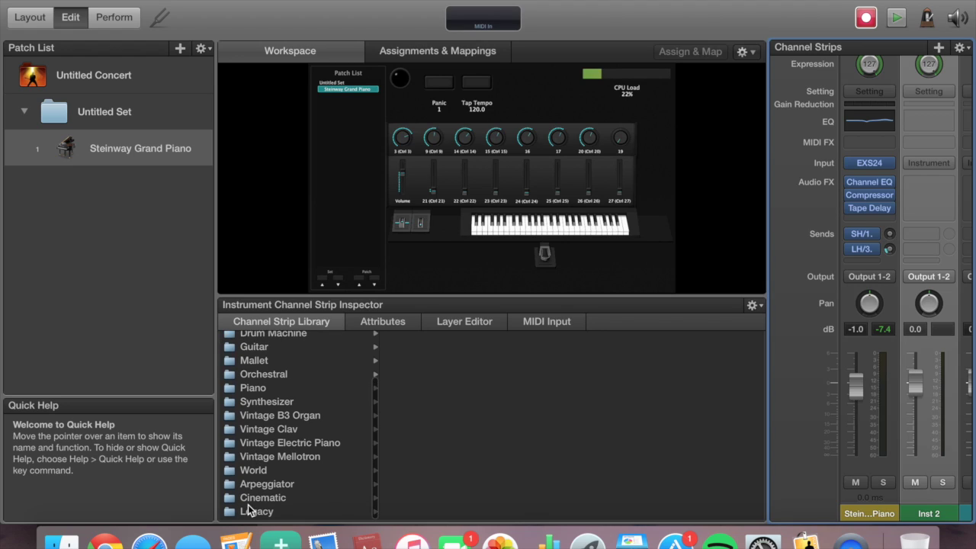
pyautogui.click(246, 507)
pyautogui.click(423, 339)
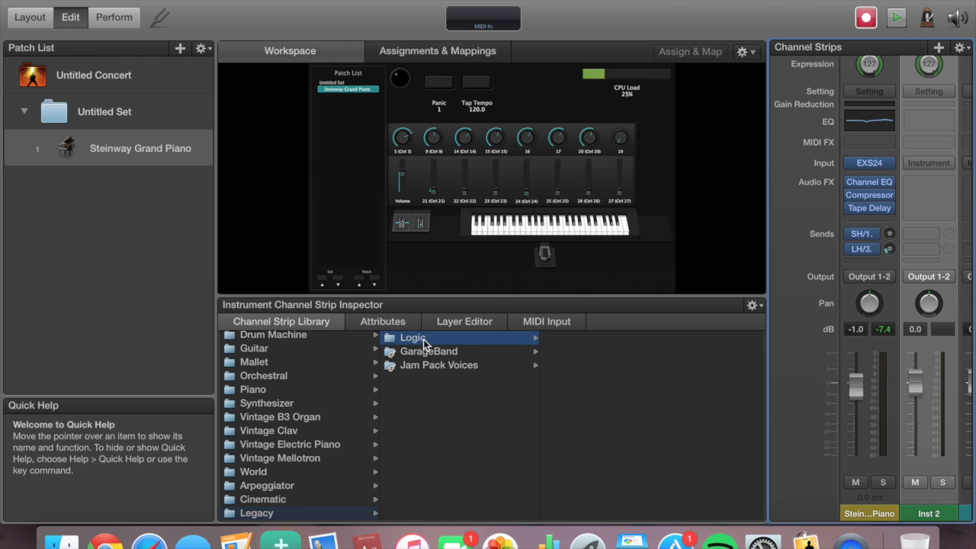
pyautogui.click(594, 408)
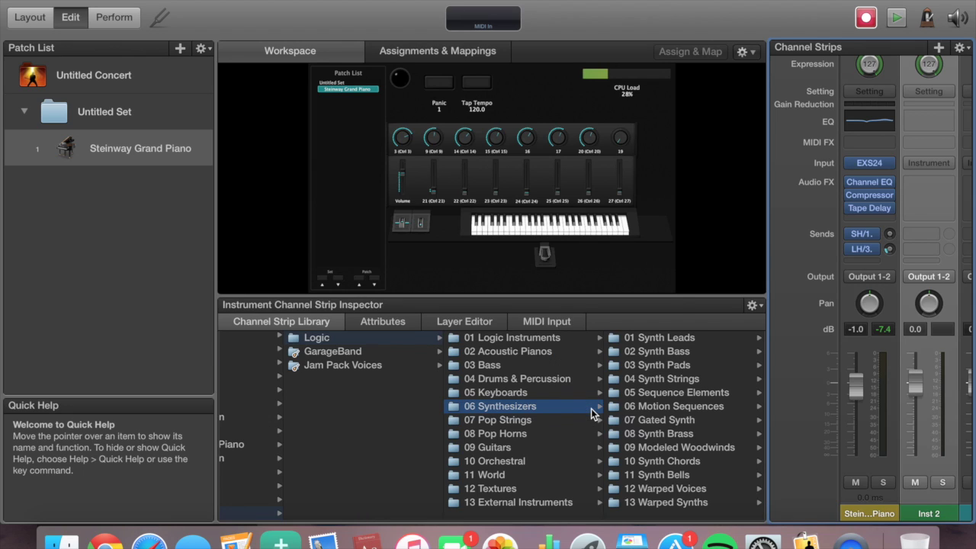
pyautogui.click(644, 368)
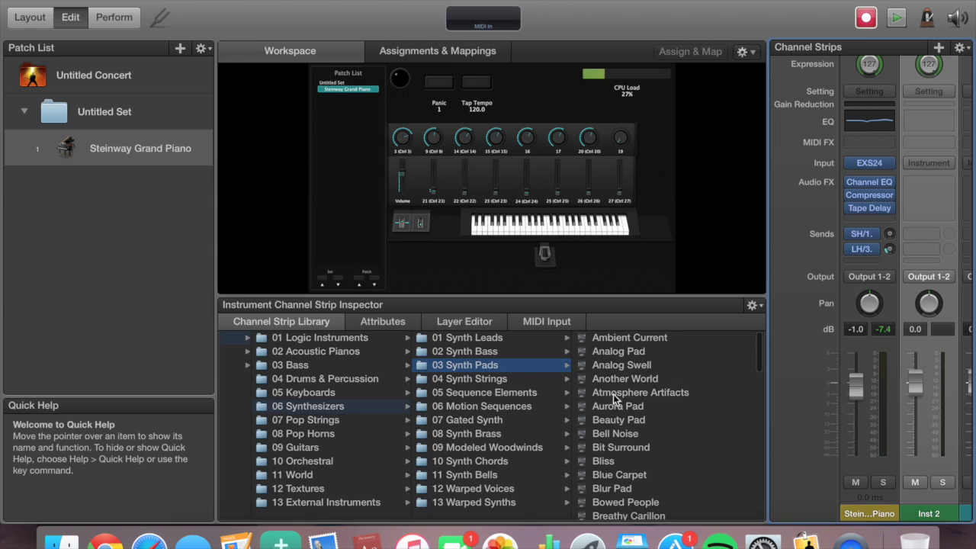
pyautogui.click(610, 475)
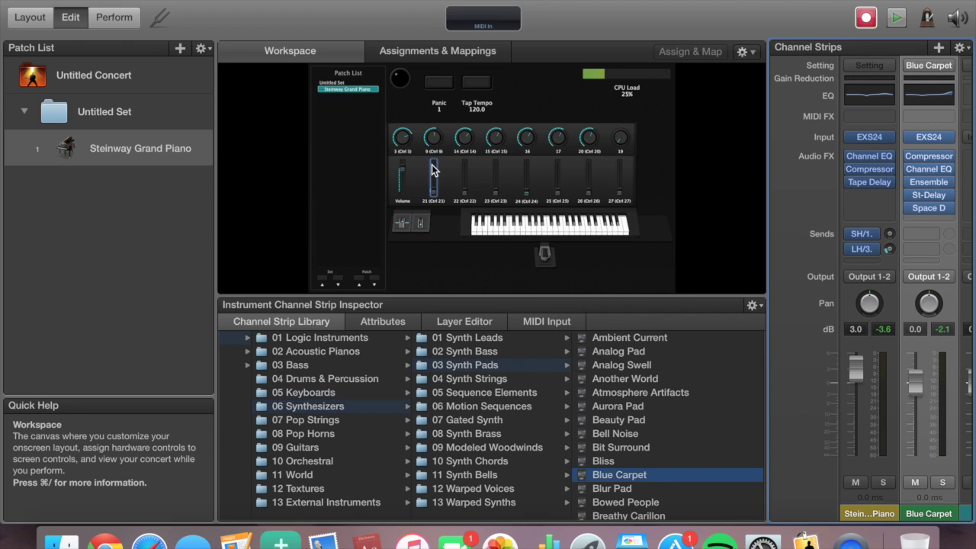
# Step: Map the second fader to the Blue Carpet channel's Volume parameter
pyautogui.click(432, 187)
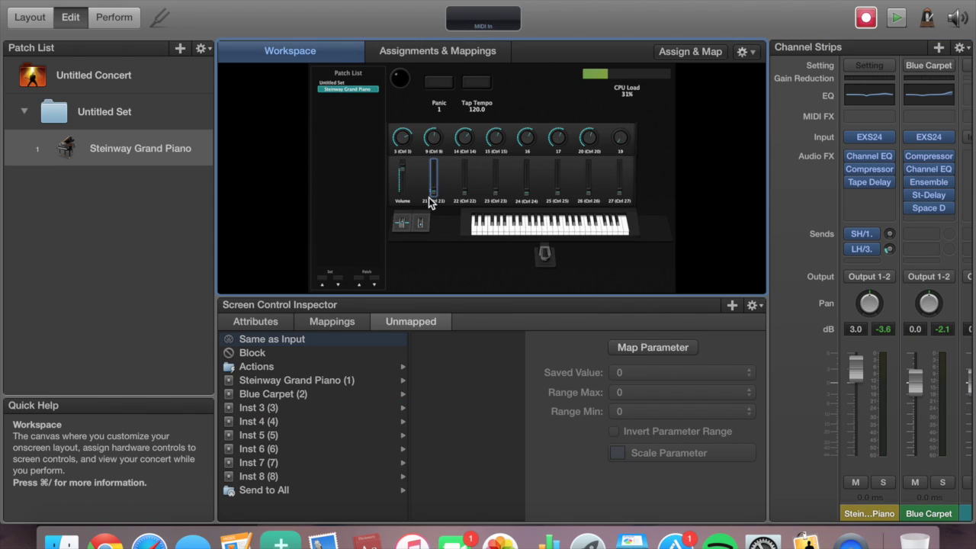
pyautogui.click(256, 397)
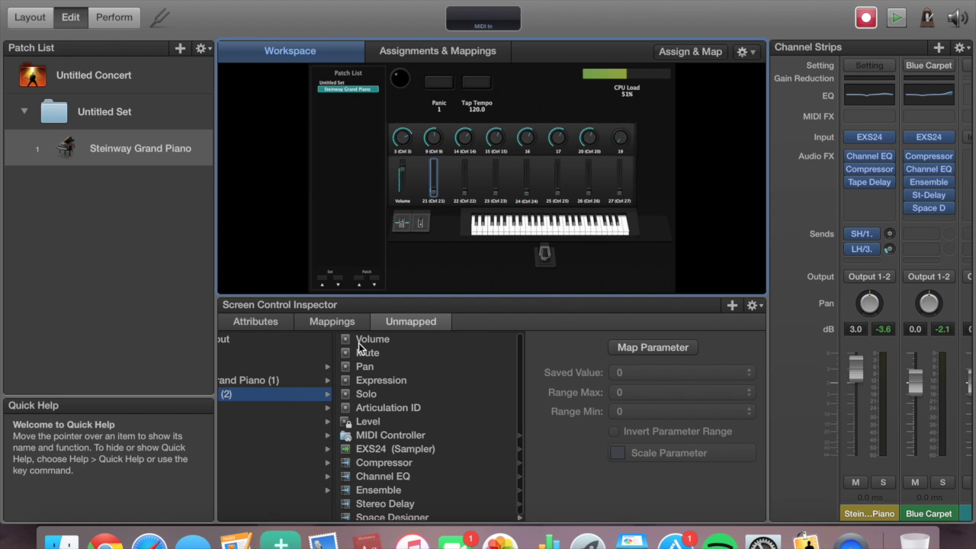
pyautogui.click(387, 344)
pyautogui.click(620, 348)
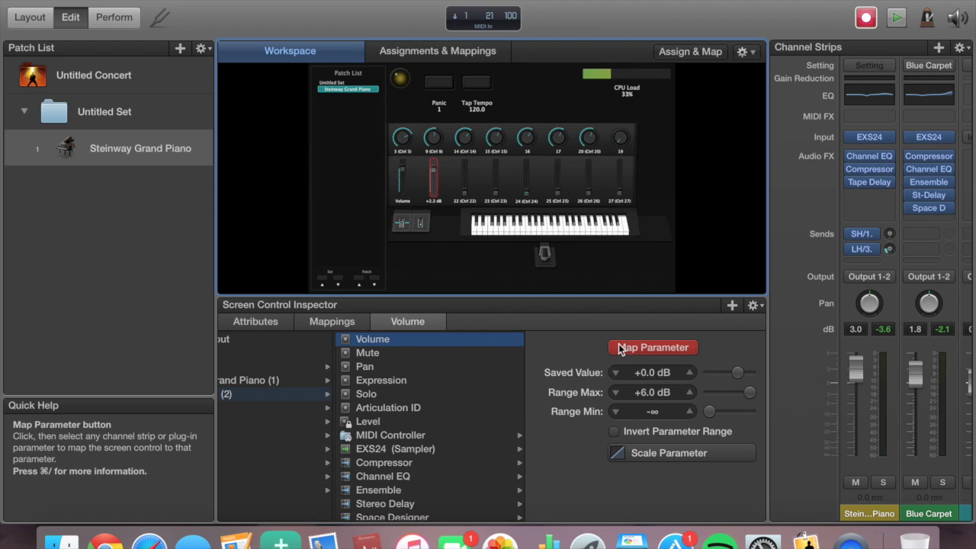
pyautogui.click(620, 348)
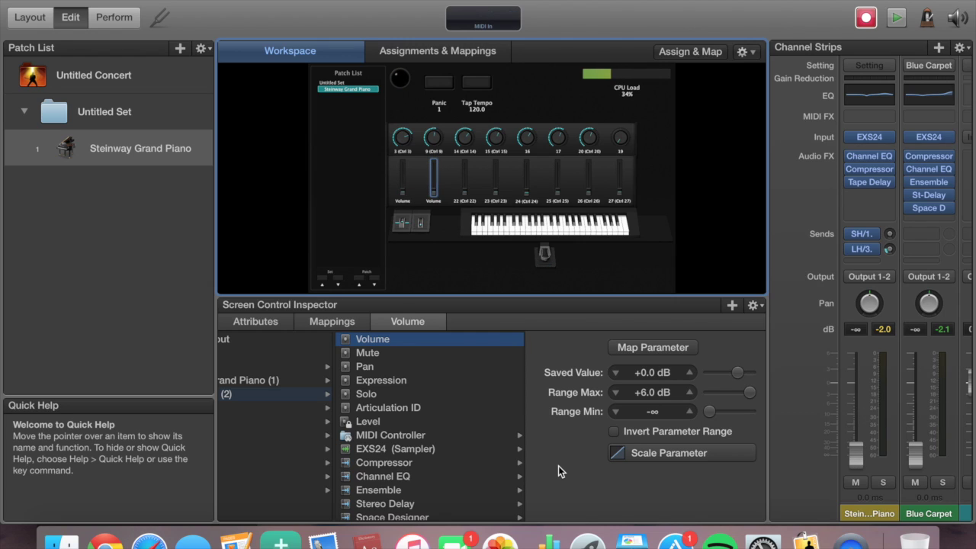
pyautogui.hscroll(3, 869, 450)
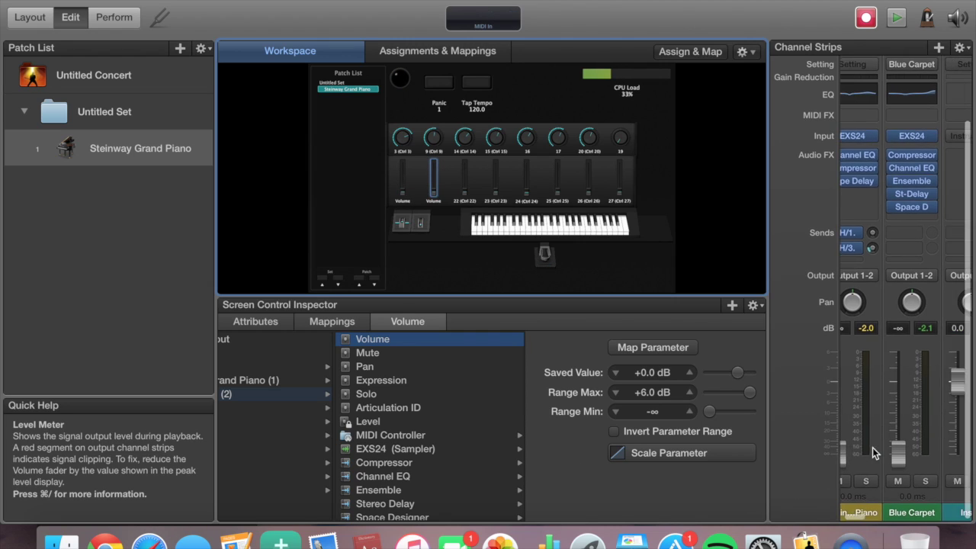
pyautogui.hscroll(-3, 874, 452)
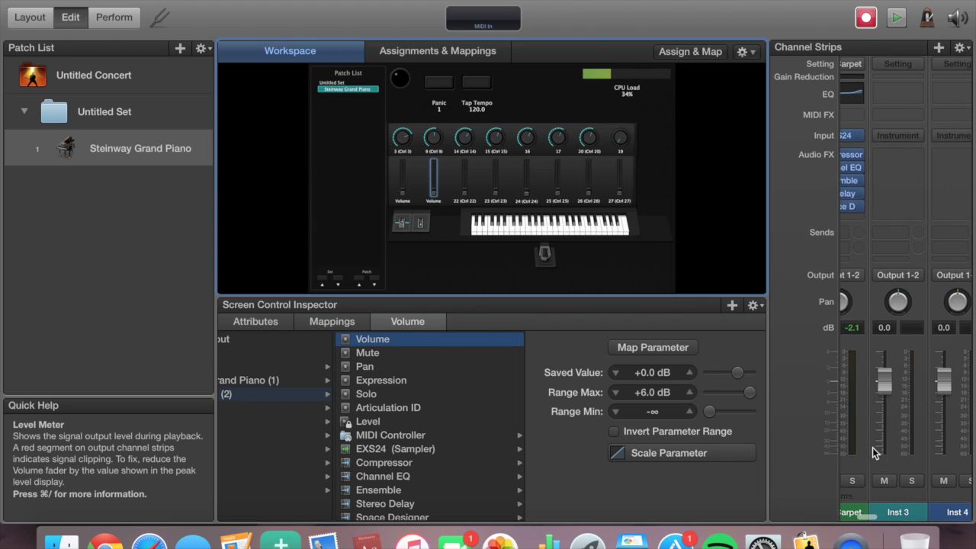
pyautogui.hscroll(4, 872, 448)
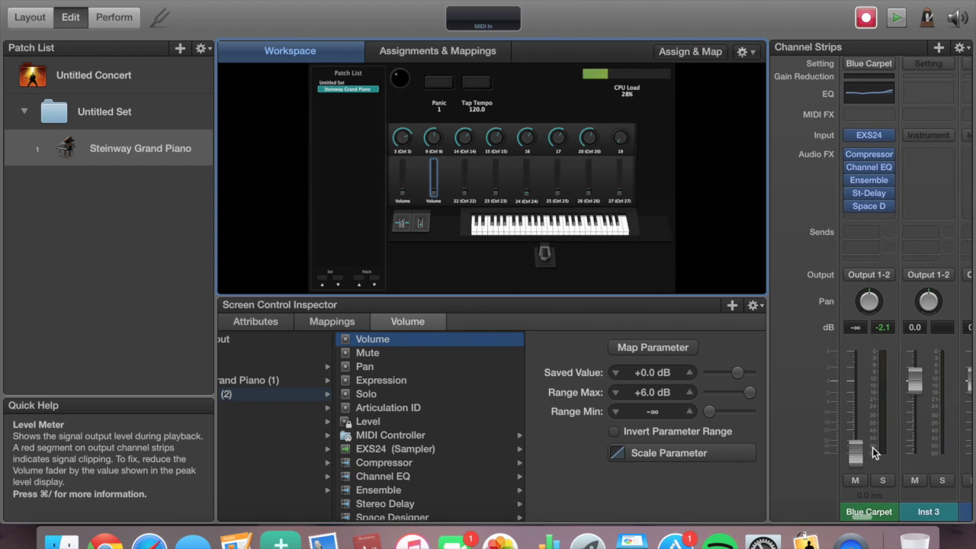
pyautogui.hscroll(-4, 874, 452)
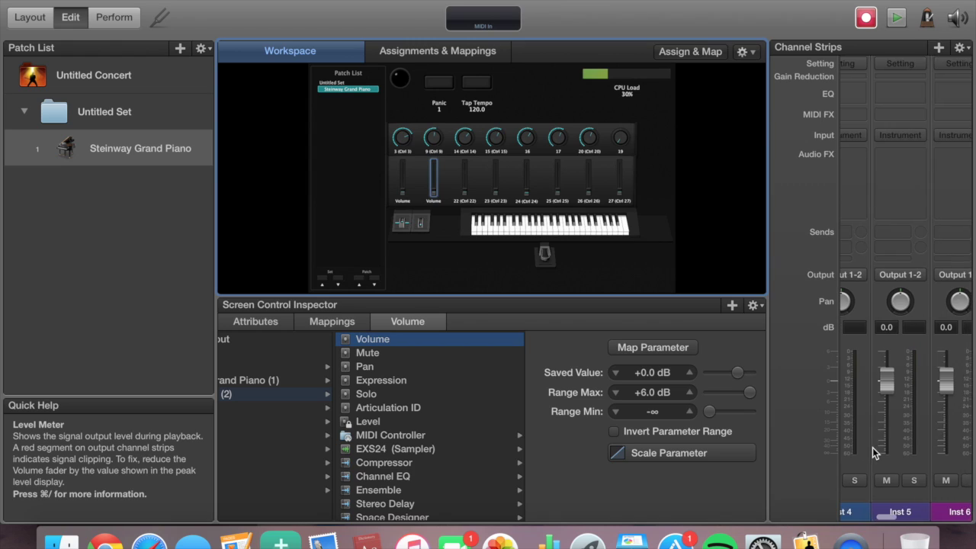
pyautogui.hscroll(1, 872, 447)
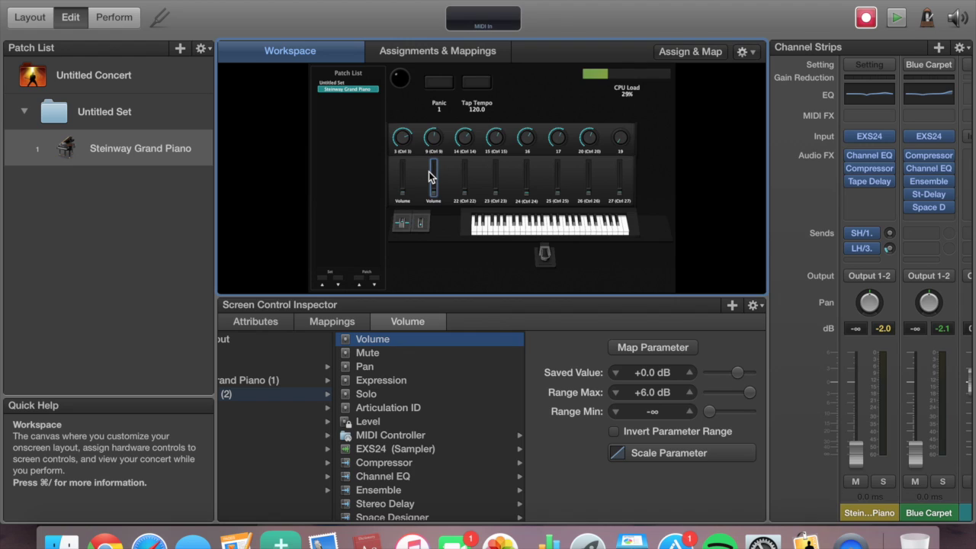
pyautogui.click(432, 137)
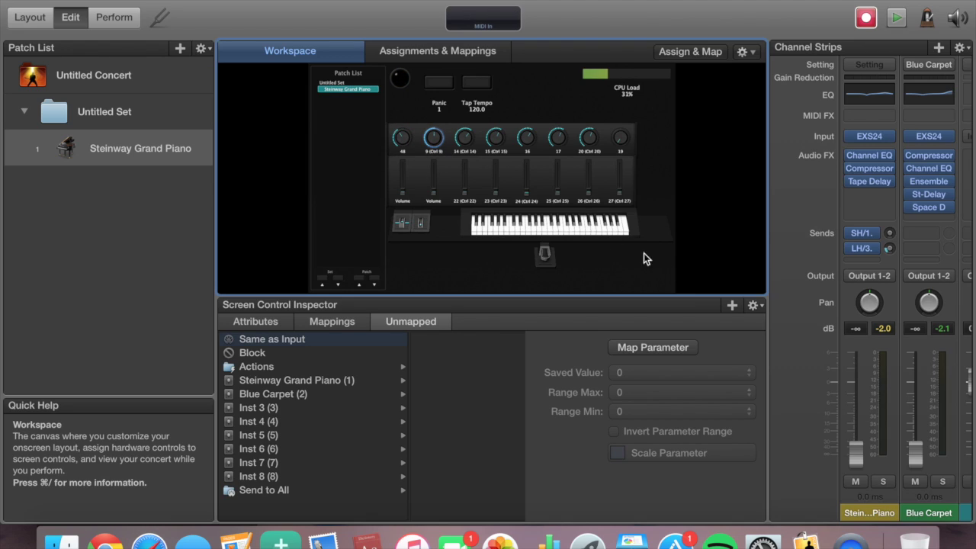
# Step: View the buses available for the empty send slot on the Steinway Grand Piano channel strip without assigning one
pyautogui.click(852, 502)
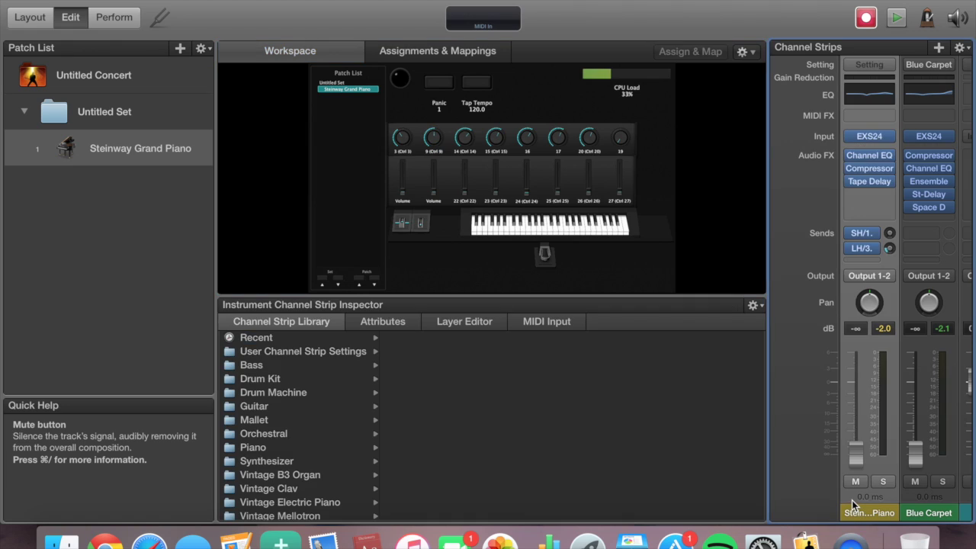
pyautogui.moveTo(866, 232)
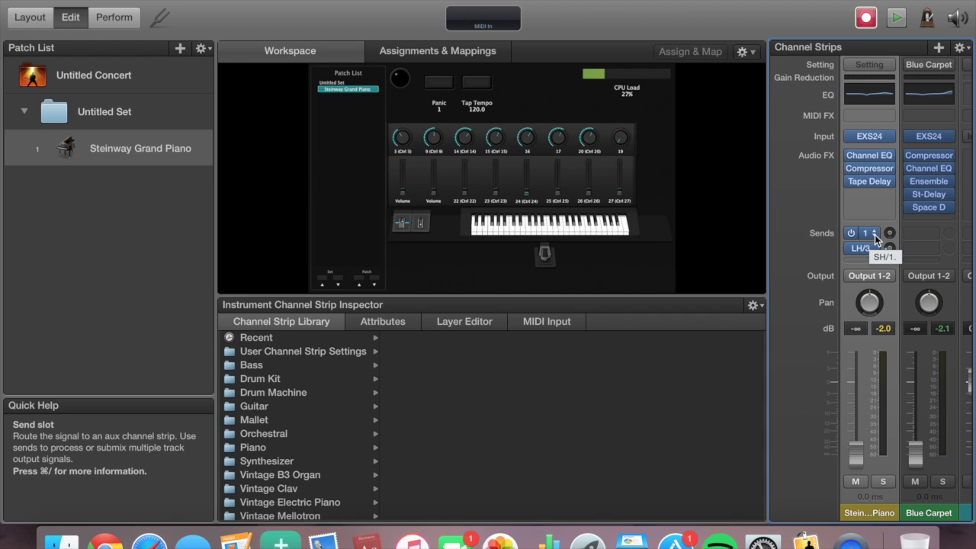
pyautogui.click(874, 262)
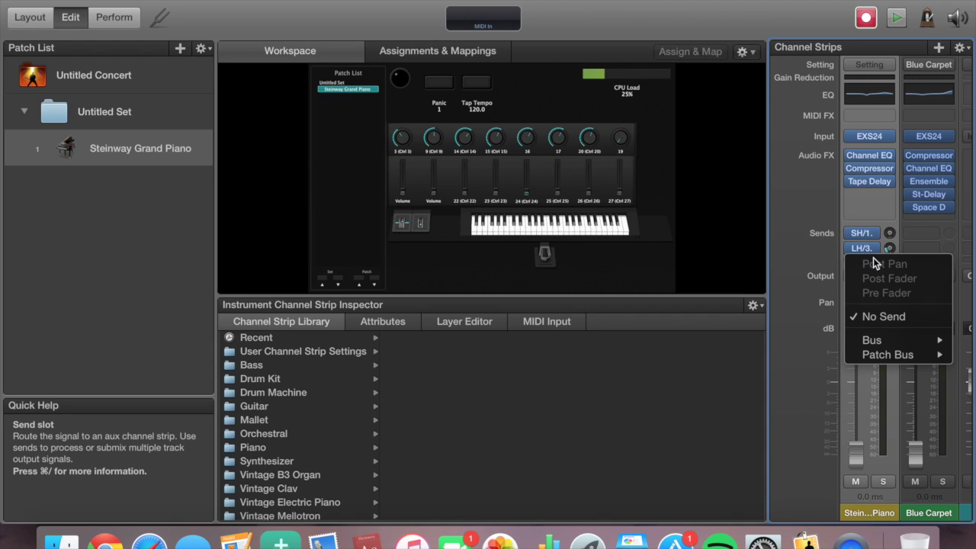
pyautogui.moveTo(872, 340)
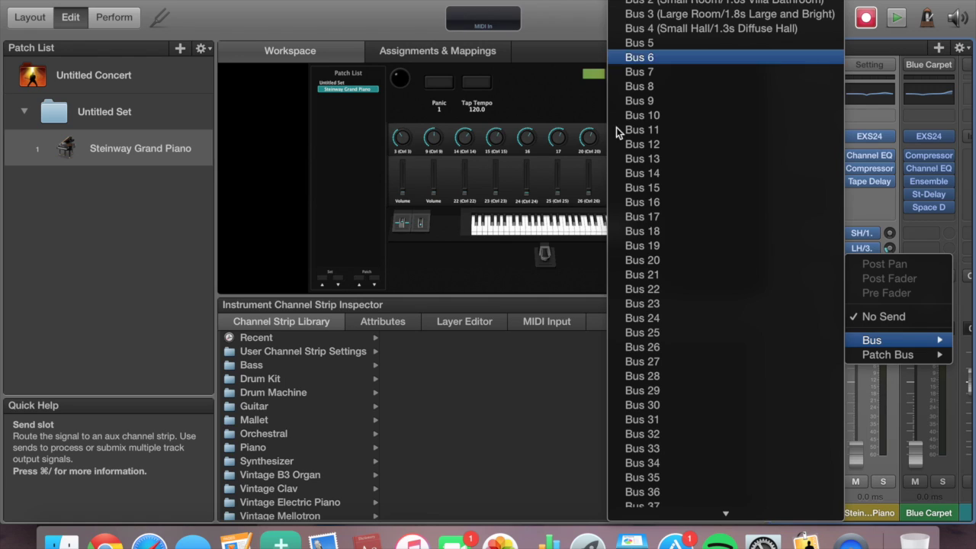
pyautogui.click(443, 404)
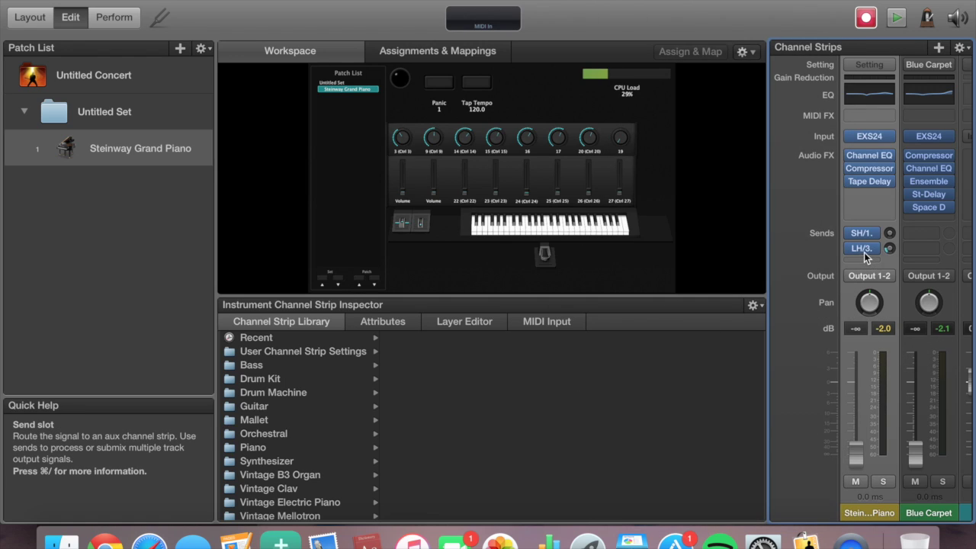
# Step: Adjust the LH/3 send level on the Steinway Grand Piano channel, turning it fully down before raising it again
pyautogui.moveTo(889, 248)
pyautogui.mouseDown()
pyautogui.moveTo(889, 261)
pyautogui.moveTo(889, 237)
pyautogui.mouseUp()
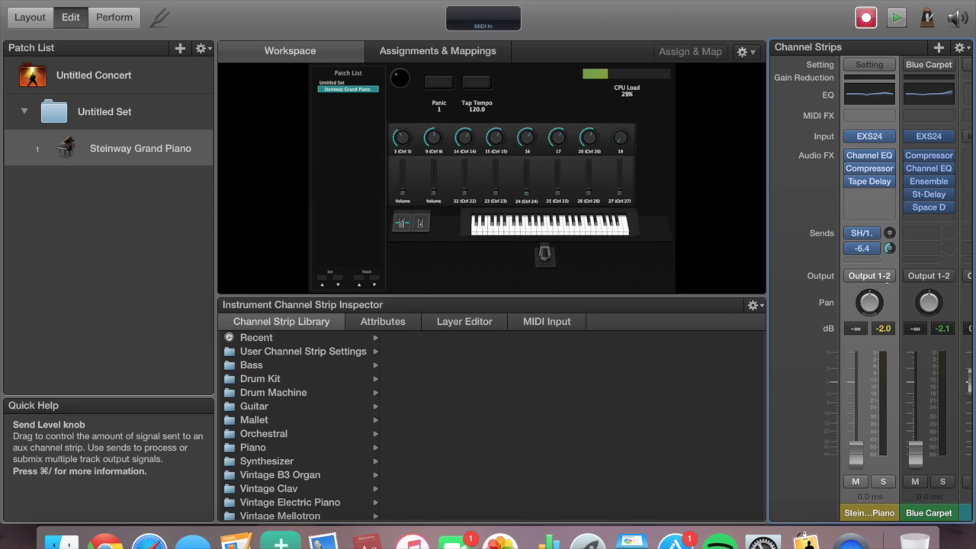
pyautogui.moveTo(889, 243); pyautogui.dragTo(887, 240)
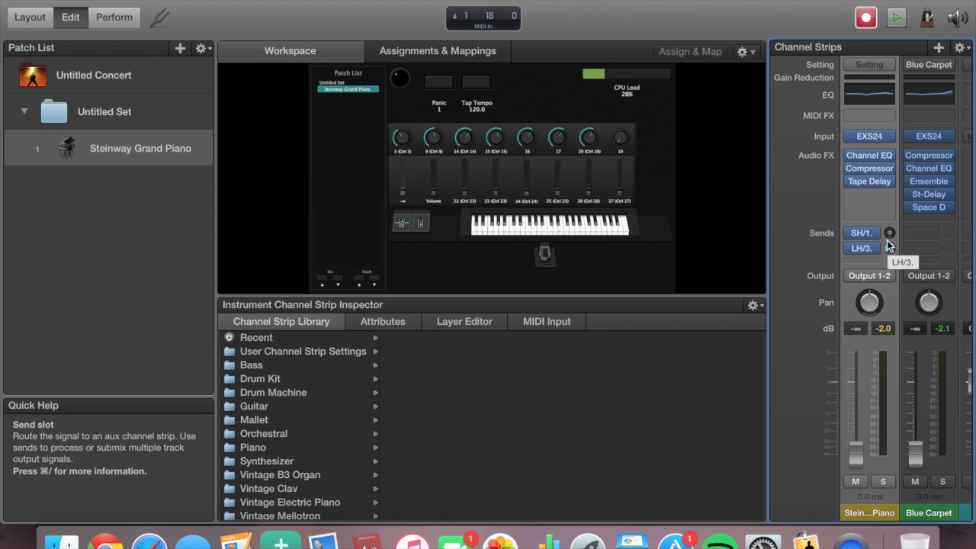
pyautogui.moveTo(890, 245); pyautogui.dragTo(892, 459)
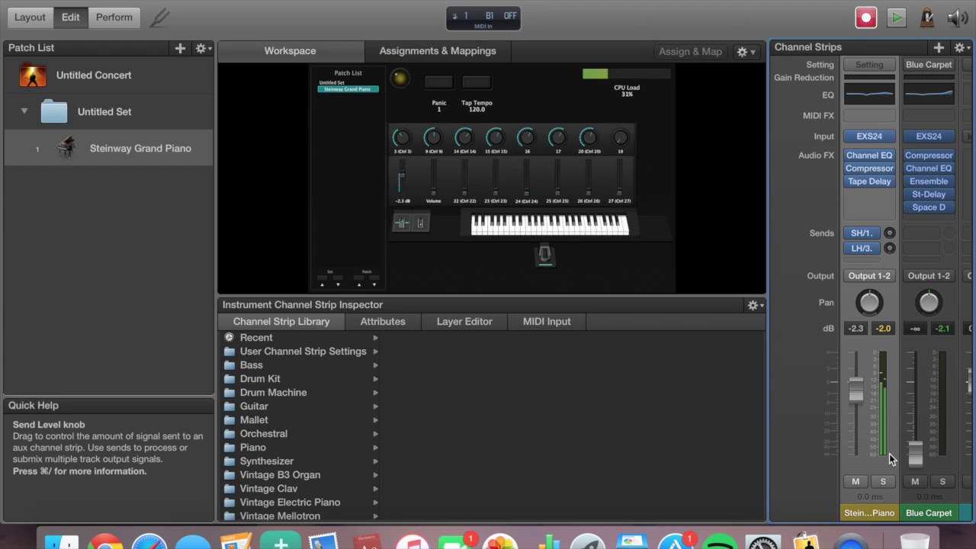
pyautogui.moveTo(890, 248); pyautogui.dragTo(889, 221)
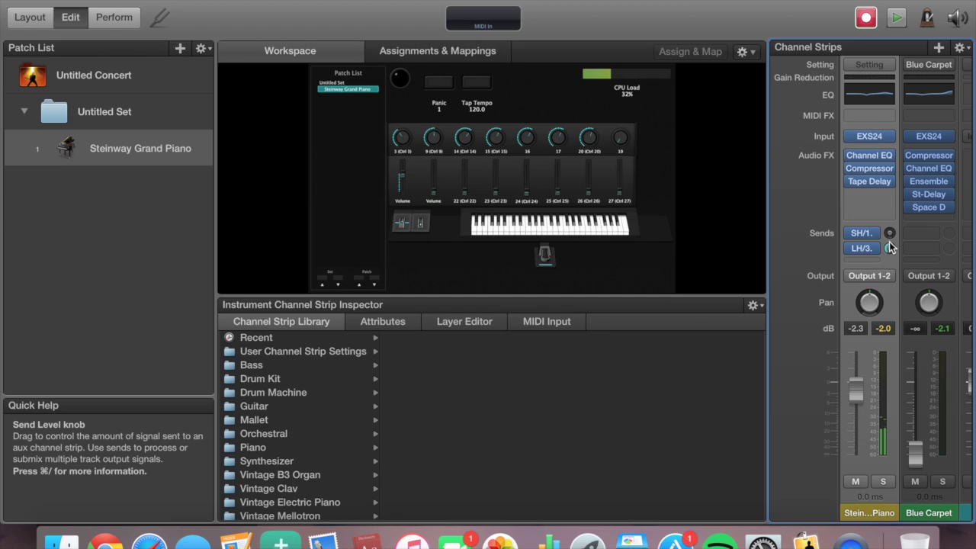
pyautogui.moveTo(890, 248); pyautogui.dragTo(891, 252)
pyautogui.moveTo(889, 248); pyautogui.dragTo(881, 296)
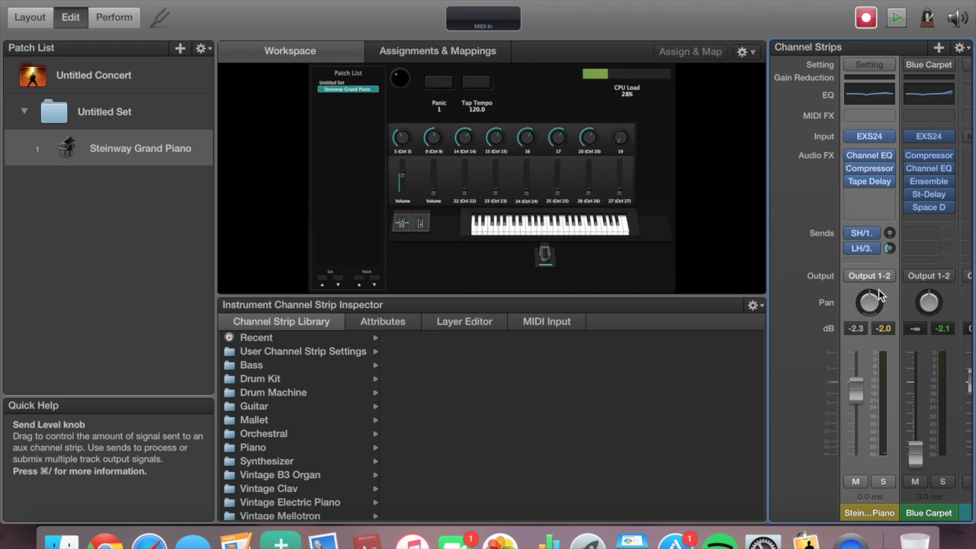
# Step: Map the first knob to the Steinway Grand Piano channel's Large Hall/3.9s Prince Hall One send level
pyautogui.click(402, 145)
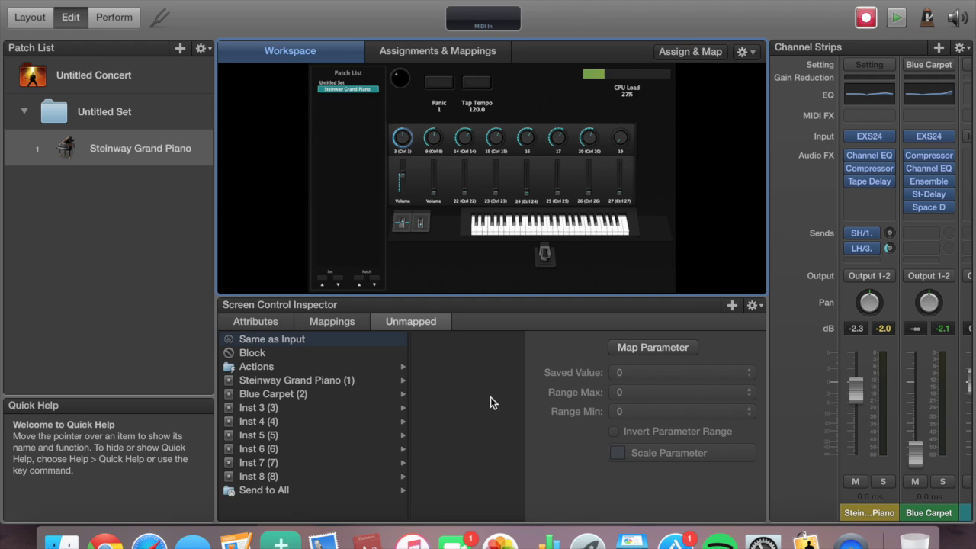
pyautogui.click(640, 343)
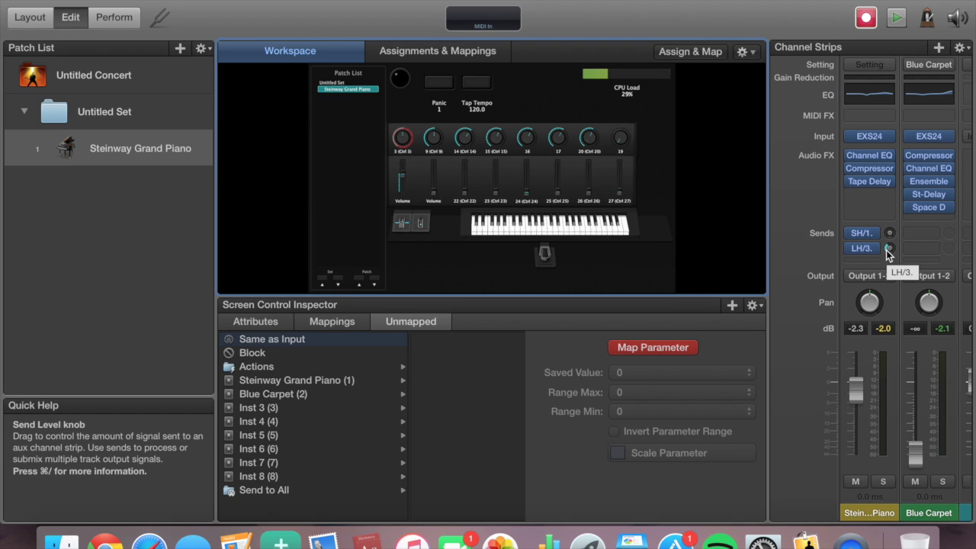
pyautogui.moveTo(889, 252)
pyautogui.mouseDown()
pyautogui.moveTo(889, 235)
pyautogui.moveTo(884, 245)
pyautogui.mouseUp()
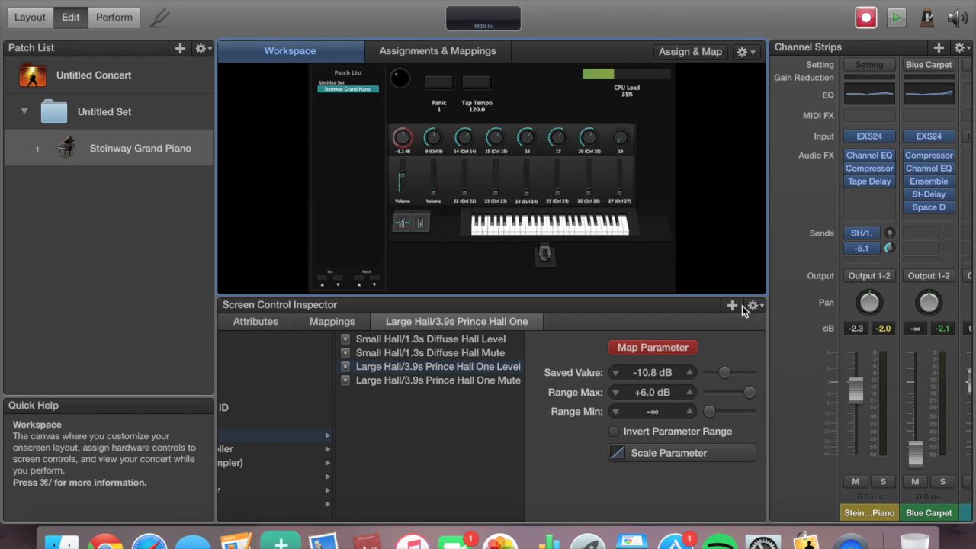
pyautogui.click(652, 347)
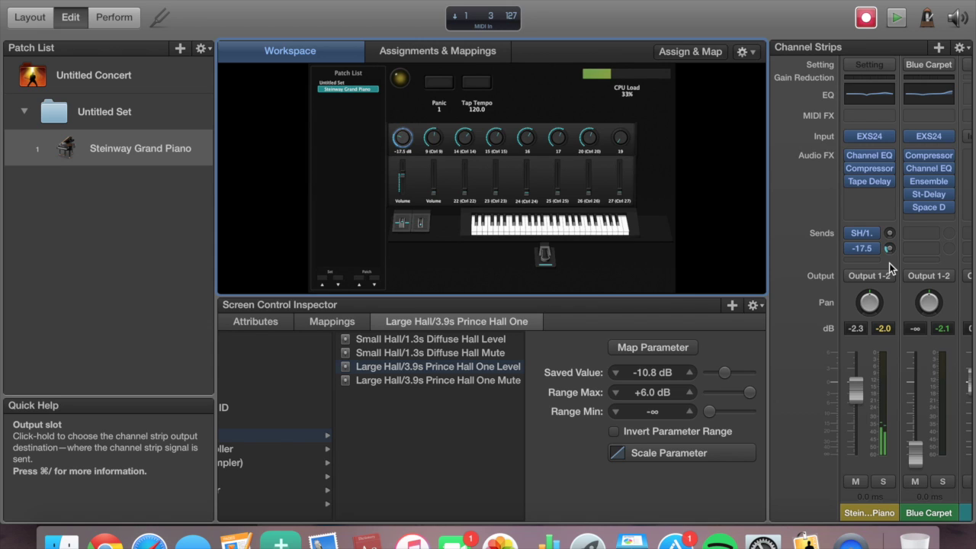
# Step: Check the Steinway Grand Piano patch's mapped knob and faders in the full-screen Perform view, switching between it and Edit mode
pyautogui.hscroll(3, 920, 355)
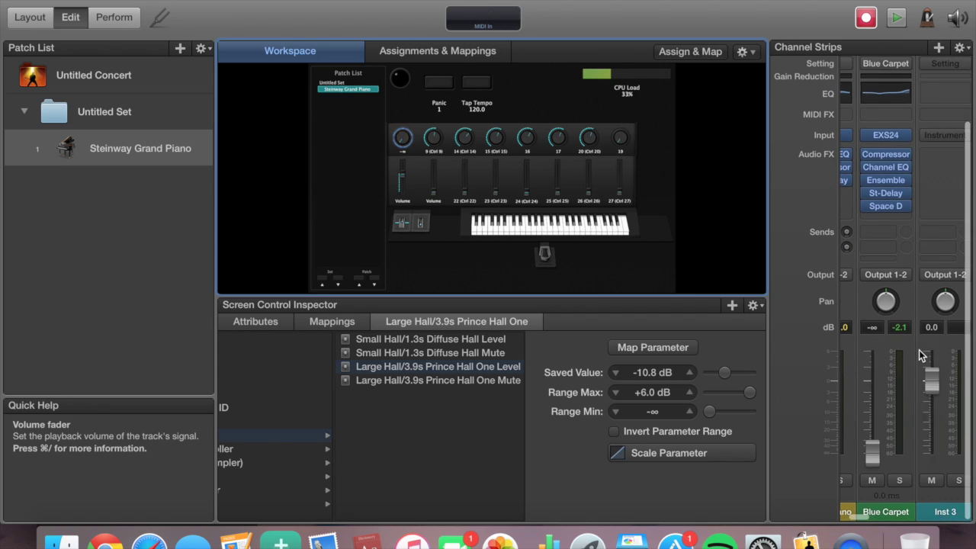
pyautogui.hscroll(-5, 920, 356)
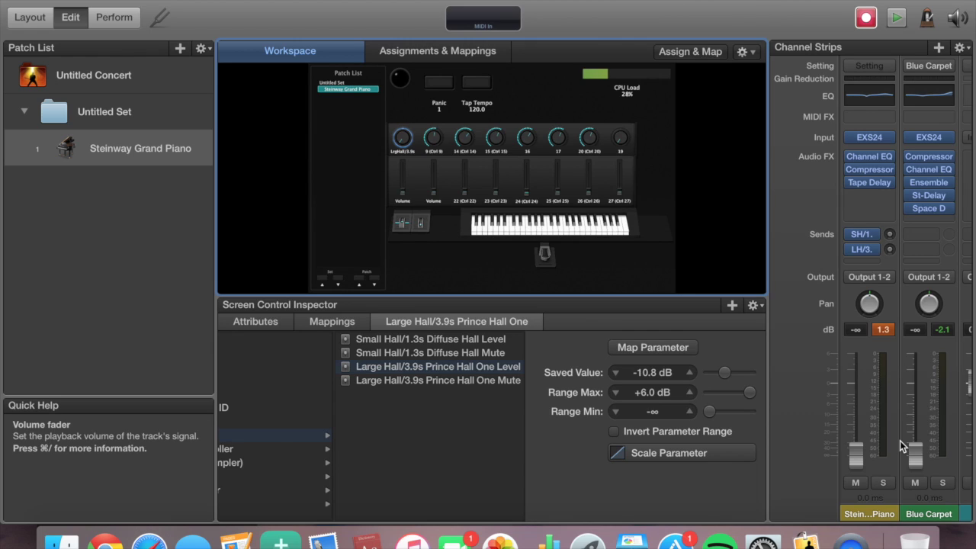
pyautogui.click(112, 19)
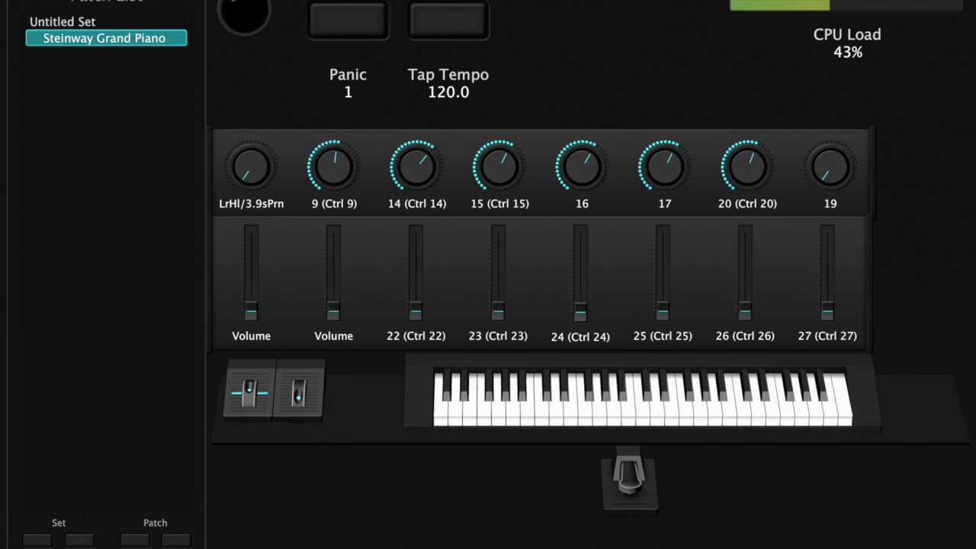
pyautogui.press('super+2')
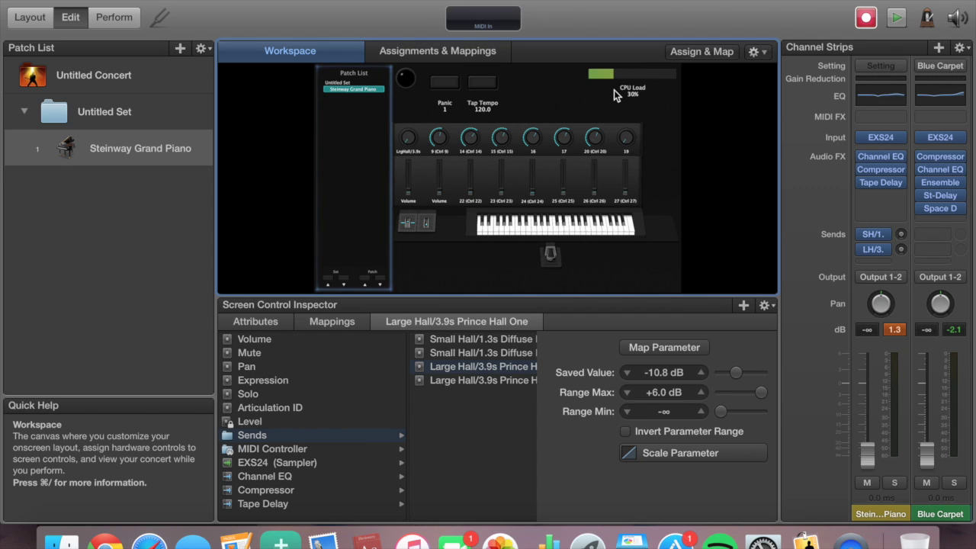
pyautogui.click(117, 23)
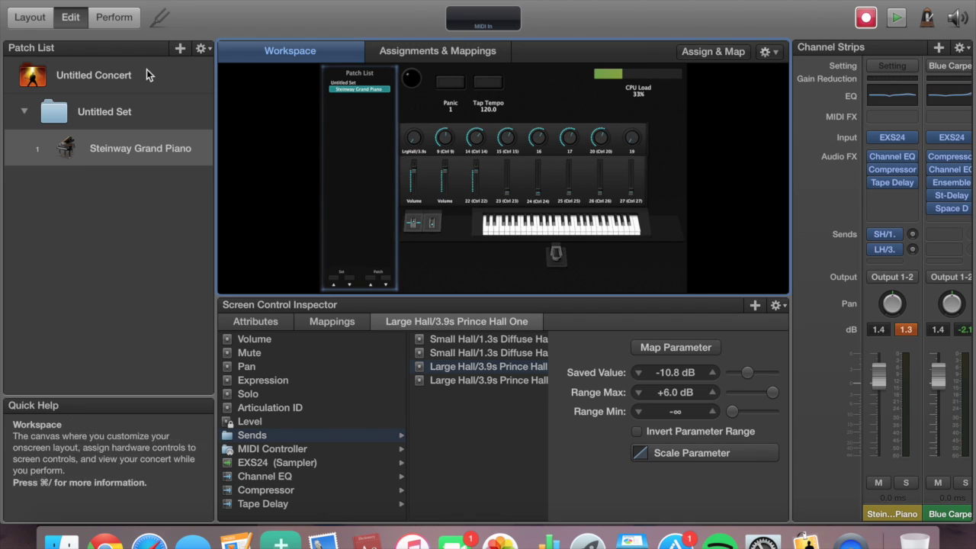
pyautogui.click(110, 26)
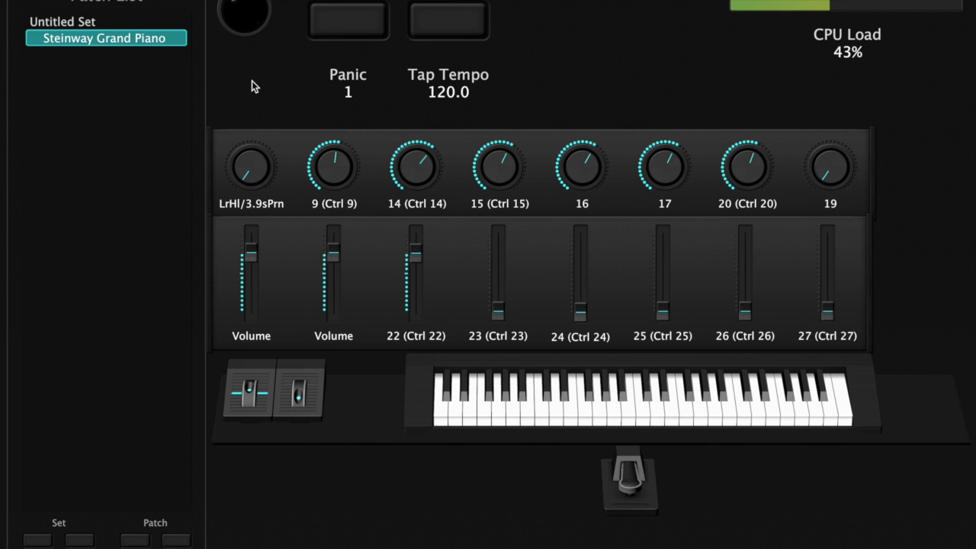